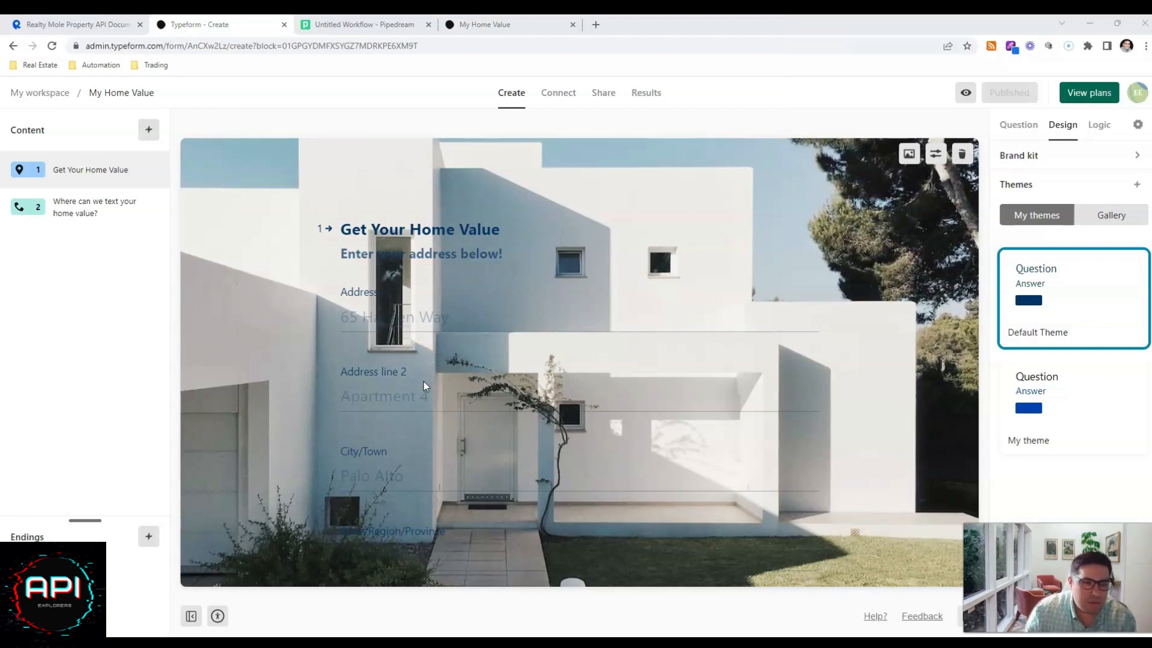
# Switch to the Pipedream workflow and examine the trigger step's exported results and its selected Typeform submission event.
pyautogui.click(428, 383)
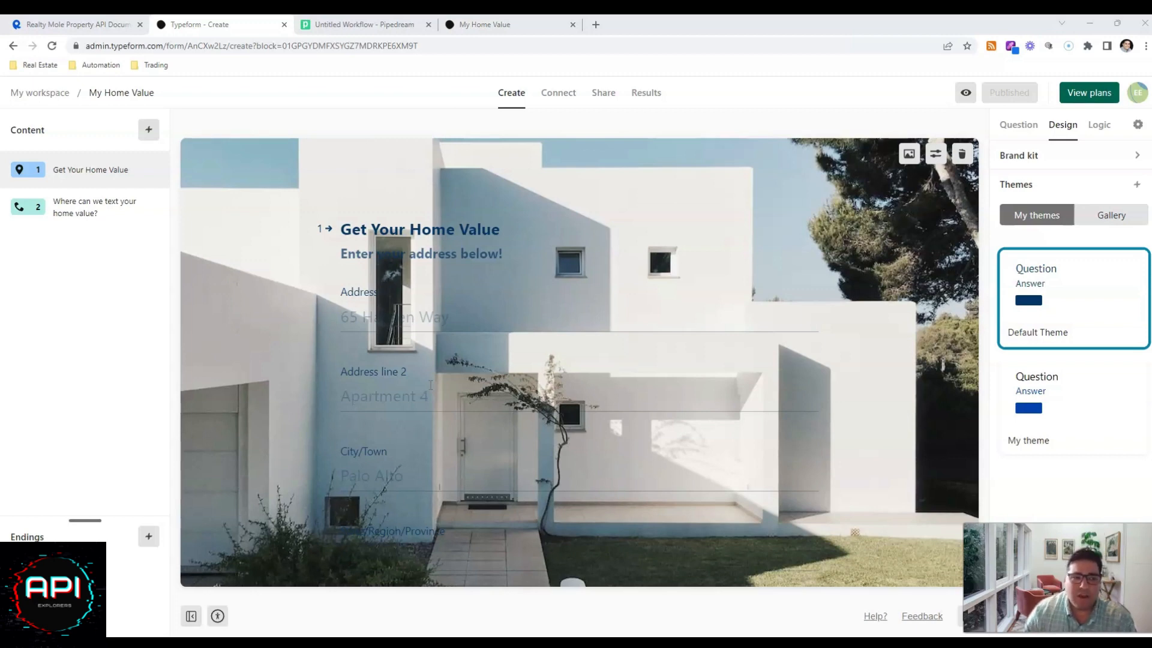
pyautogui.click(359, 24)
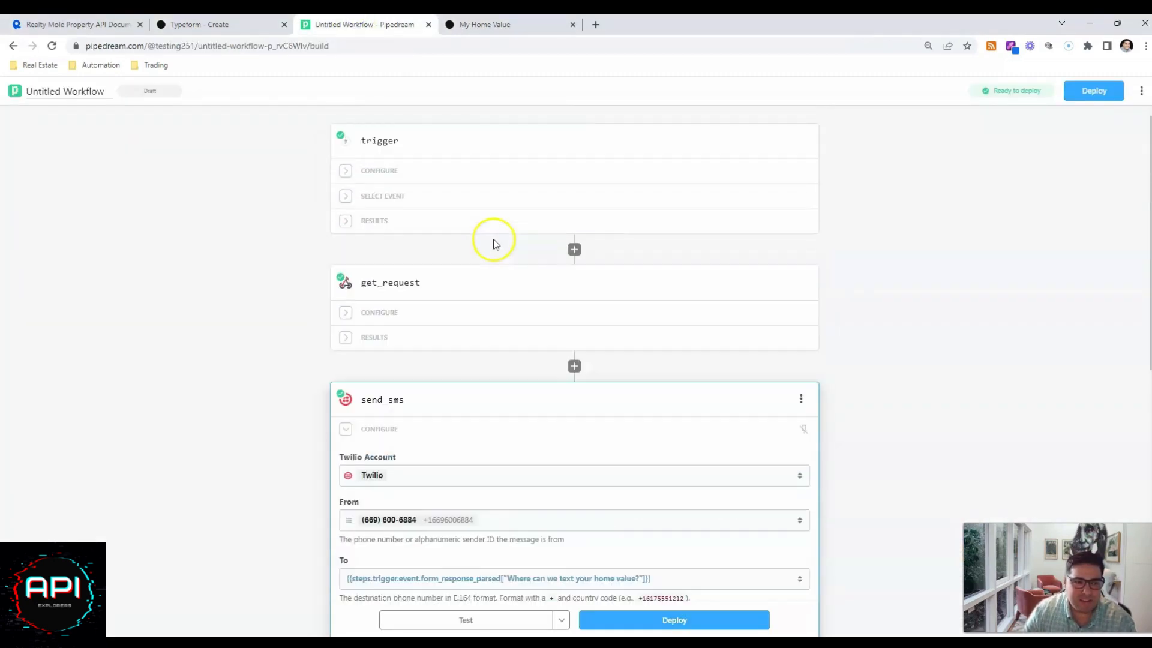
pyautogui.click(386, 138)
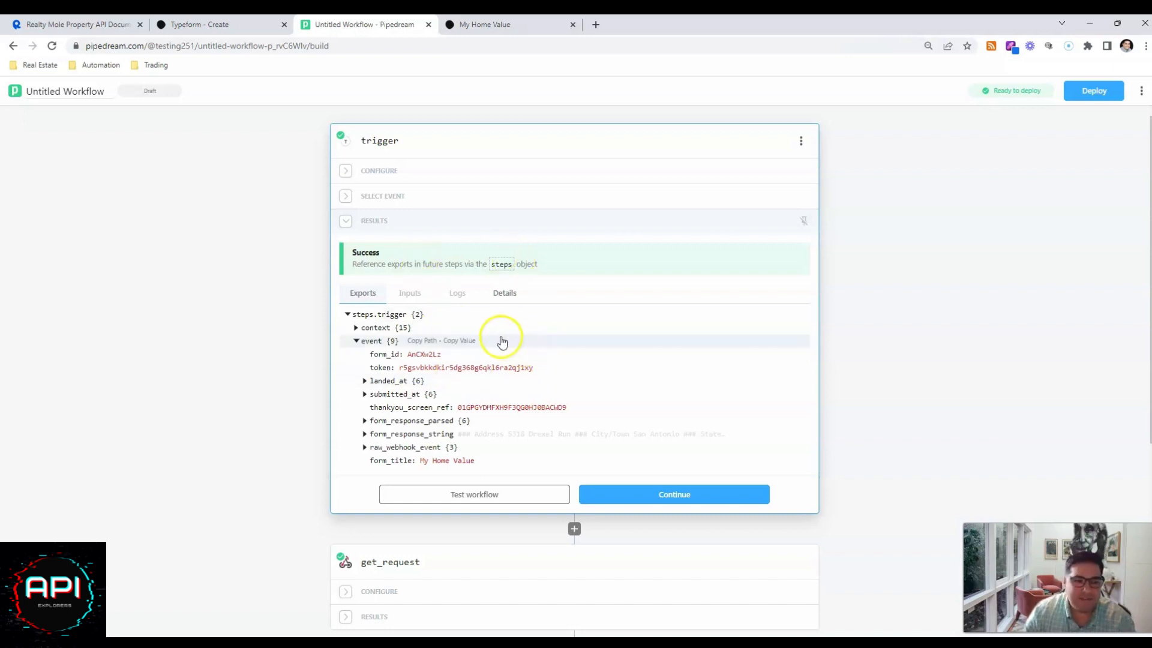
pyautogui.moveTo(491, 334)
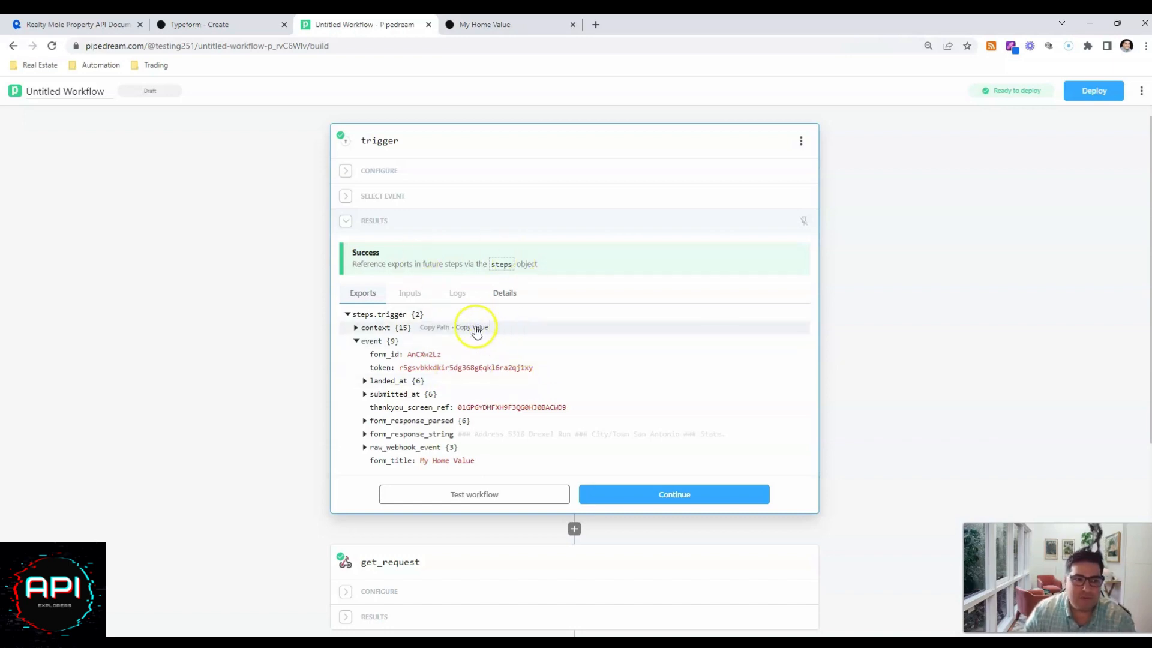
pyautogui.click(346, 196)
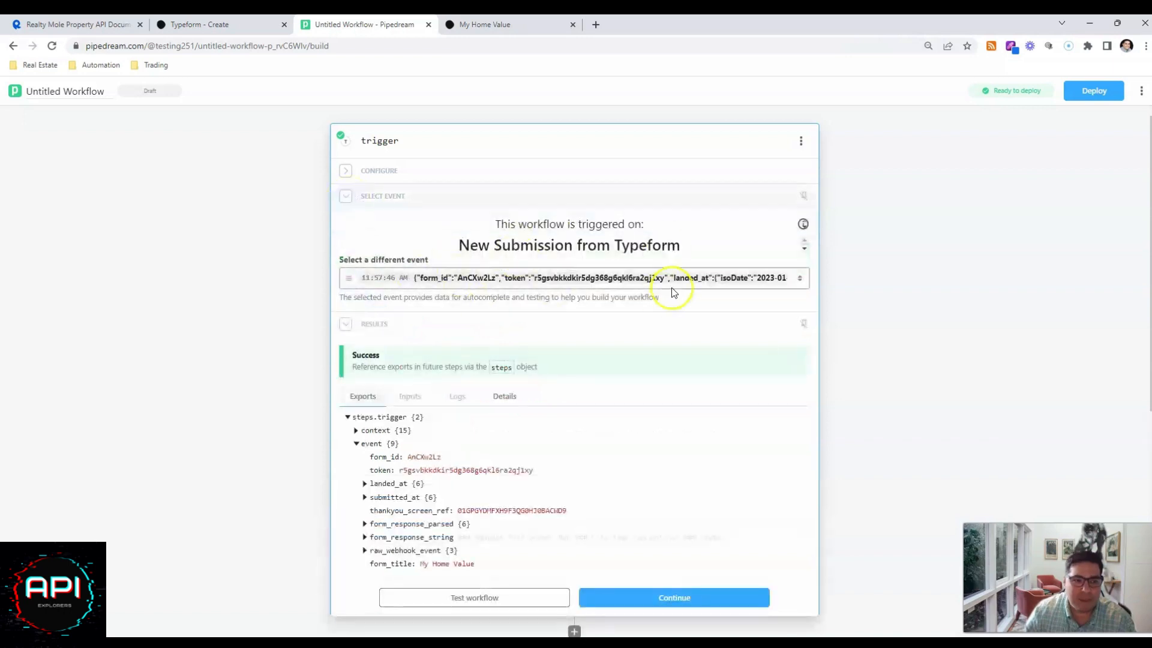
pyautogui.scroll(-1, 577, 277)
pyautogui.scroll(-1, 528, 259)
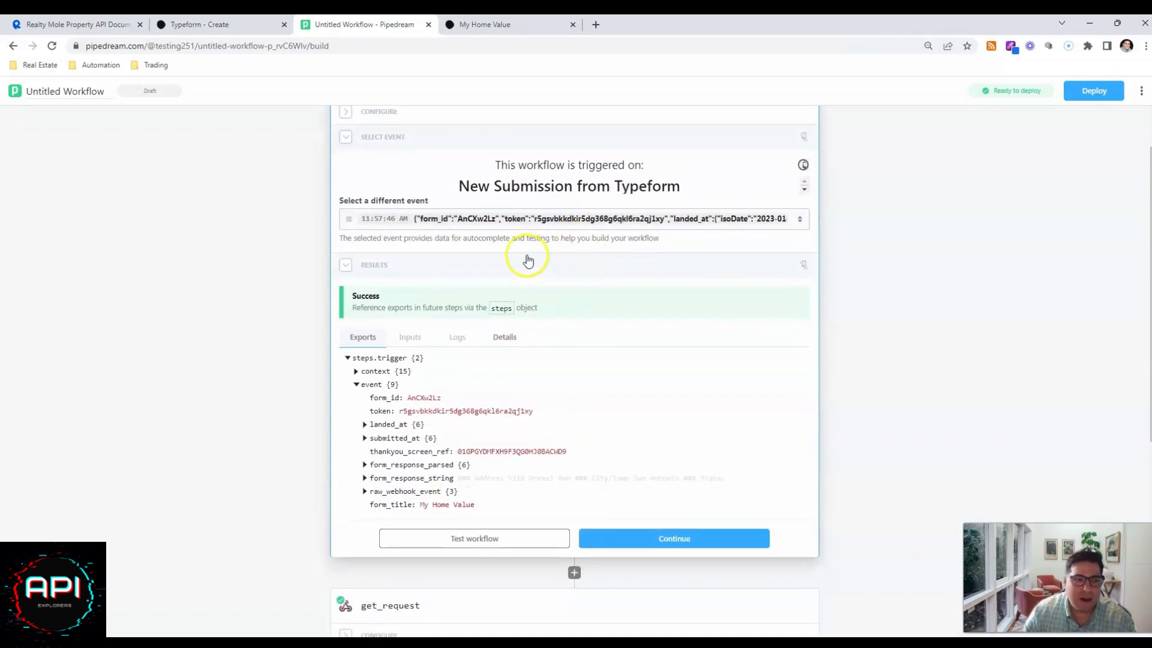
# Close the submitted My Home Value form page, view the form in Typeform's live preview, and exit the preview.
pyautogui.click(516, 24)
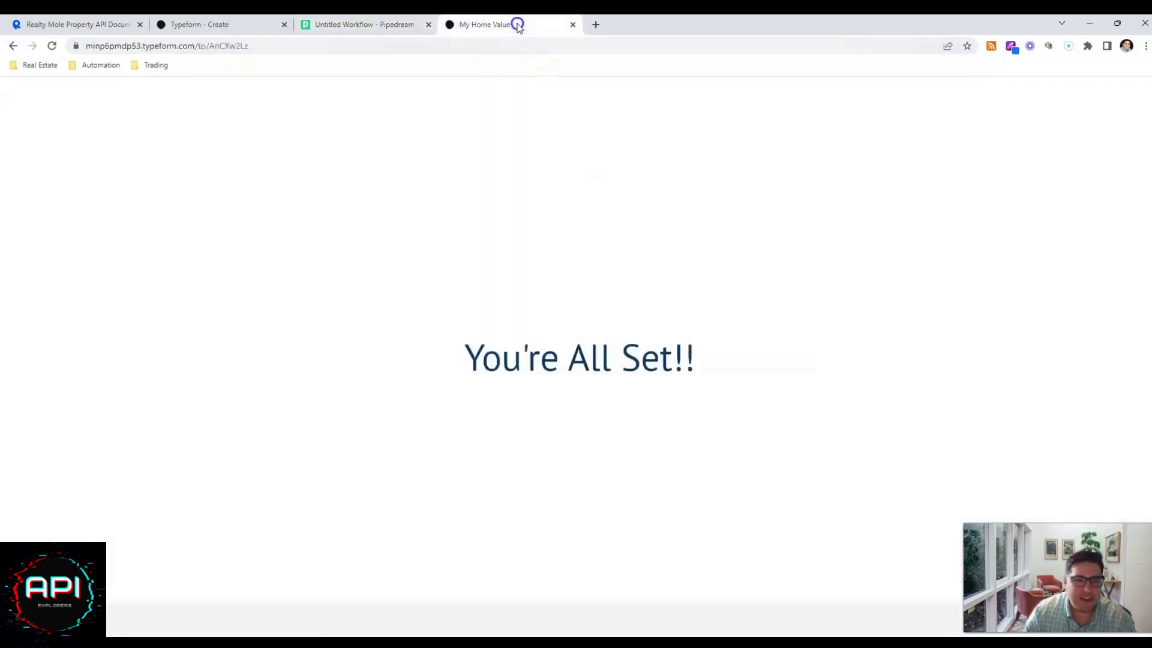
pyautogui.click(12, 47)
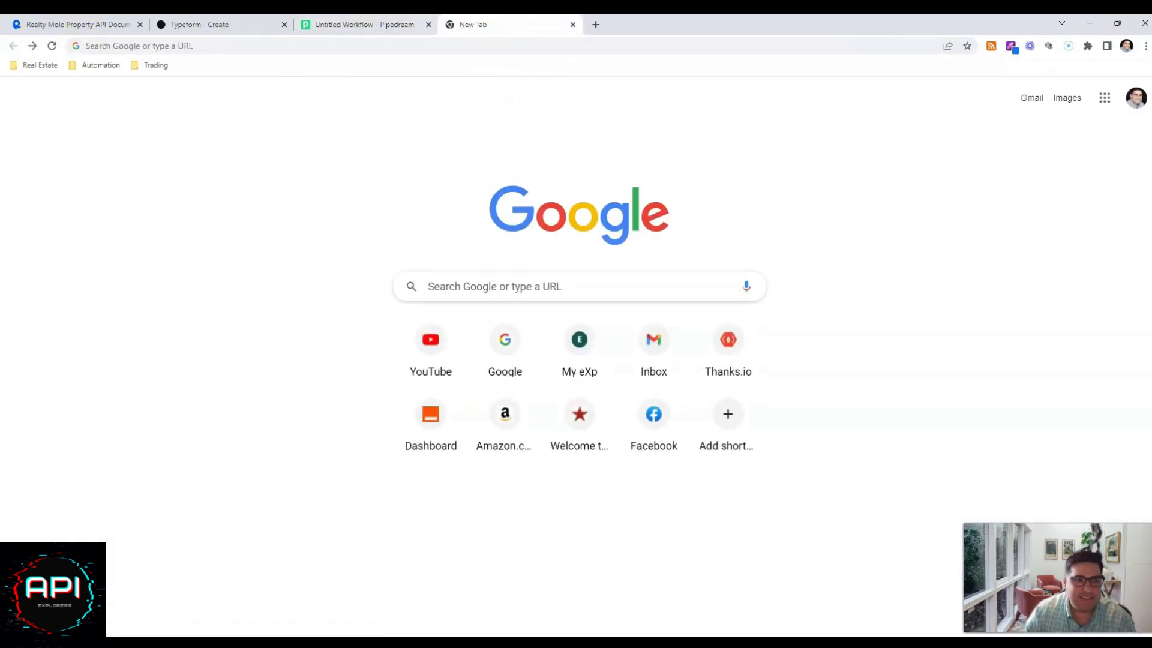
pyautogui.click(573, 25)
pyautogui.click(203, 24)
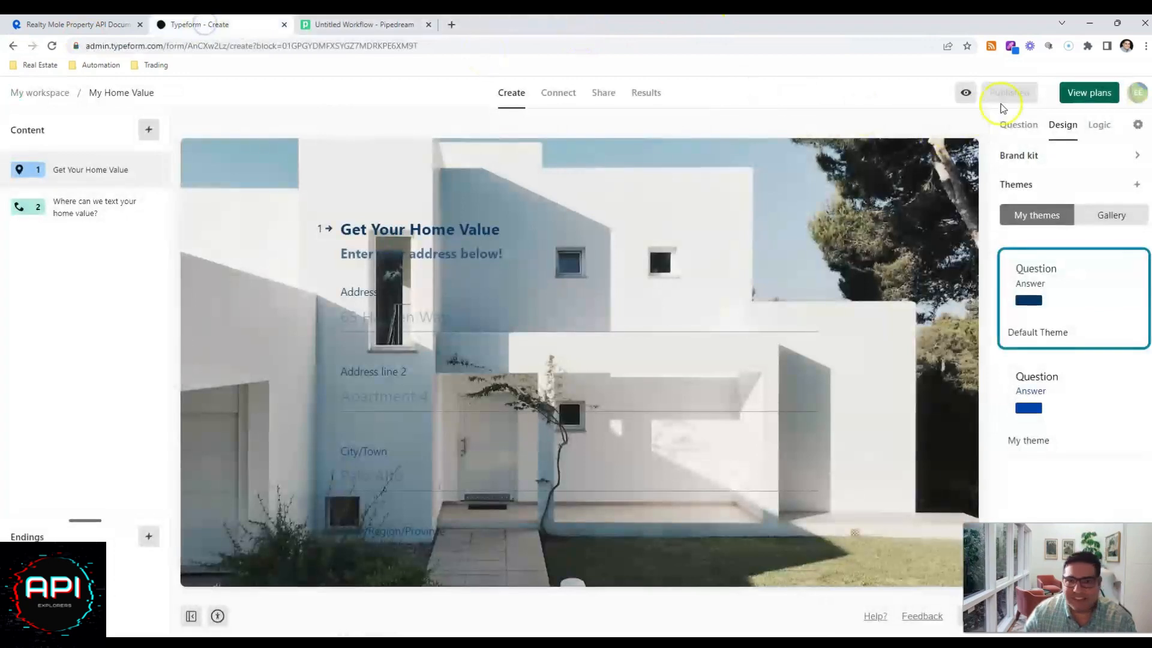
pyautogui.click(962, 94)
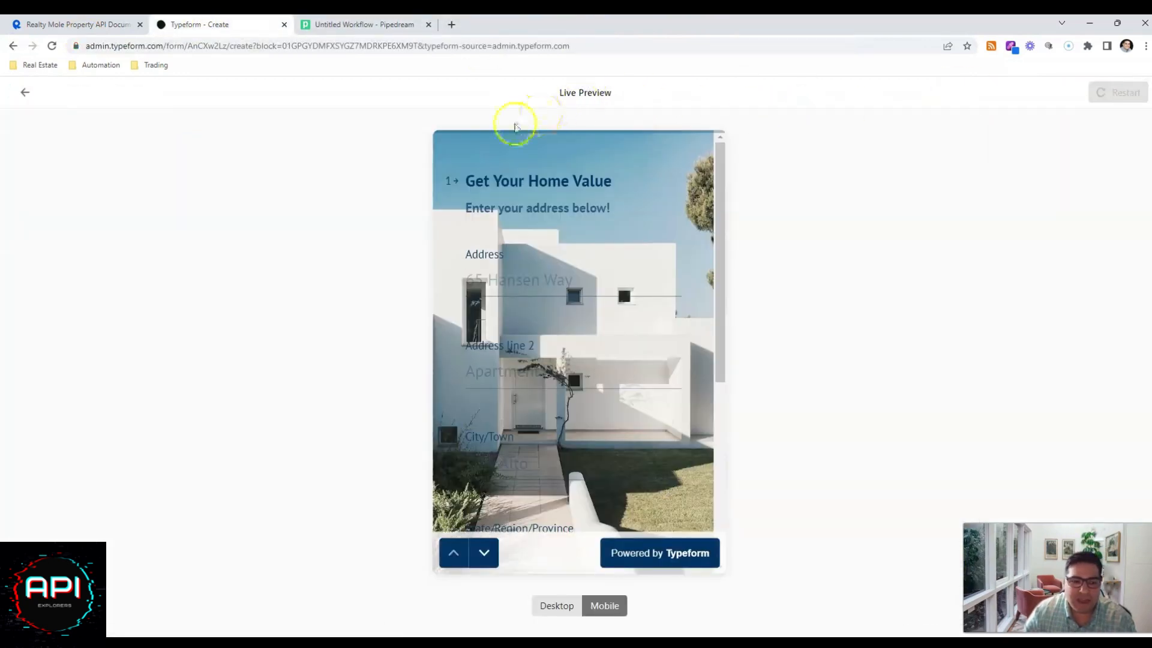
pyautogui.click(27, 93)
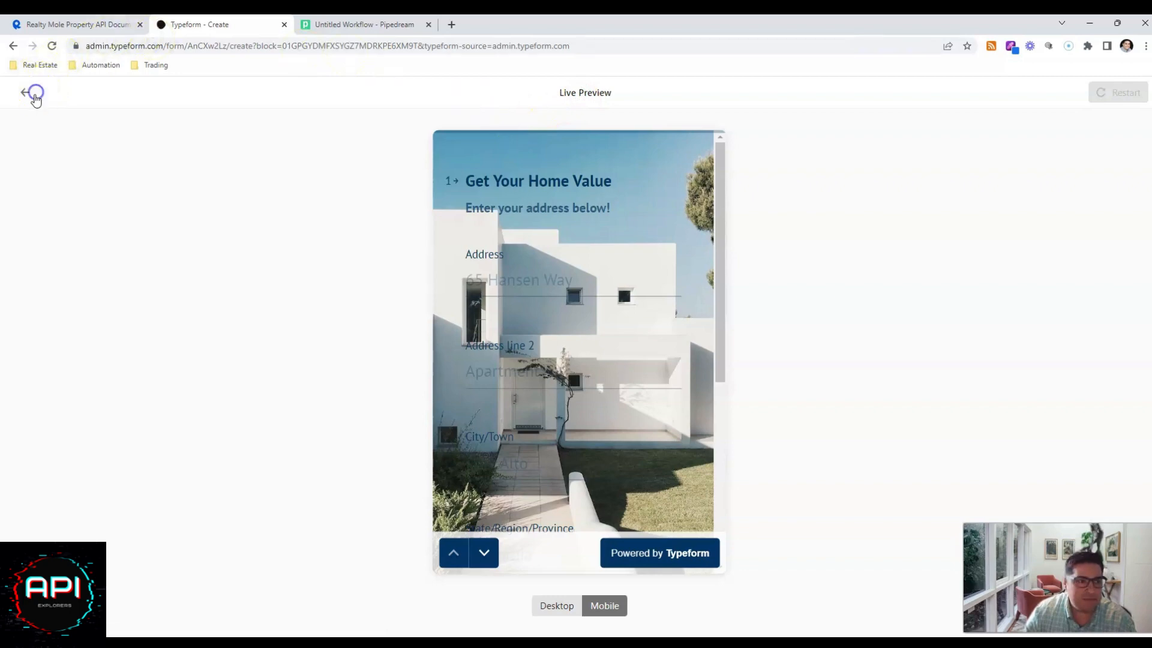
# Return to the Pipedream workflow, expand the get_request step's configuration, and inspect its request URL.
pyautogui.click(358, 24)
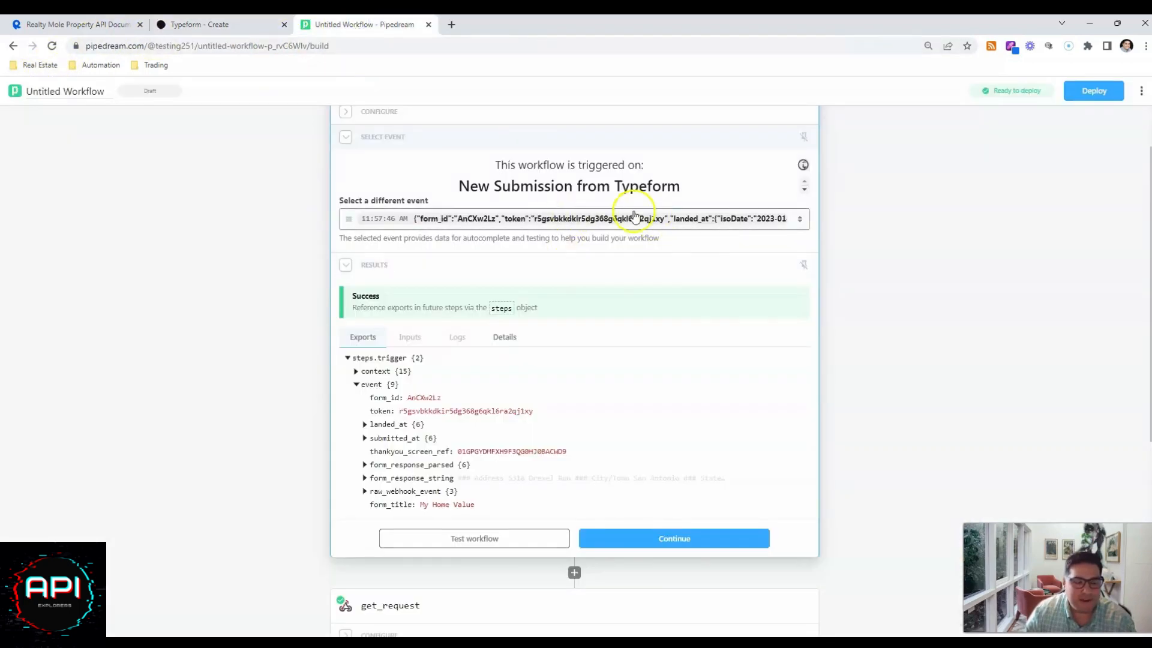
pyautogui.scroll(-3, 618, 358)
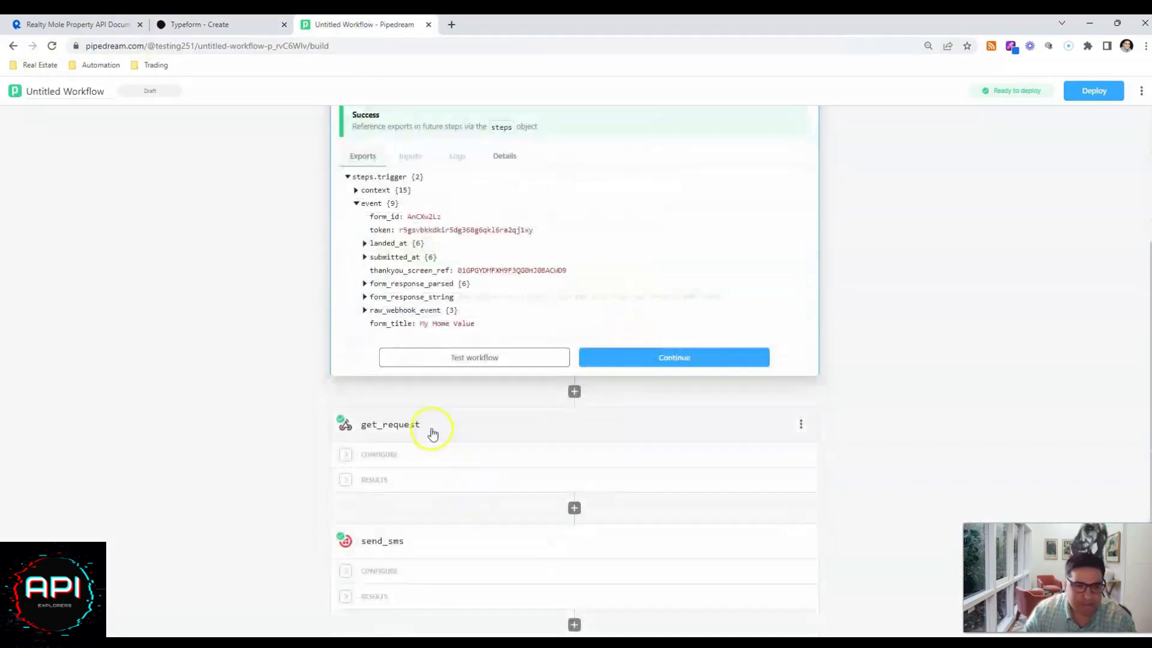
pyautogui.click(429, 429)
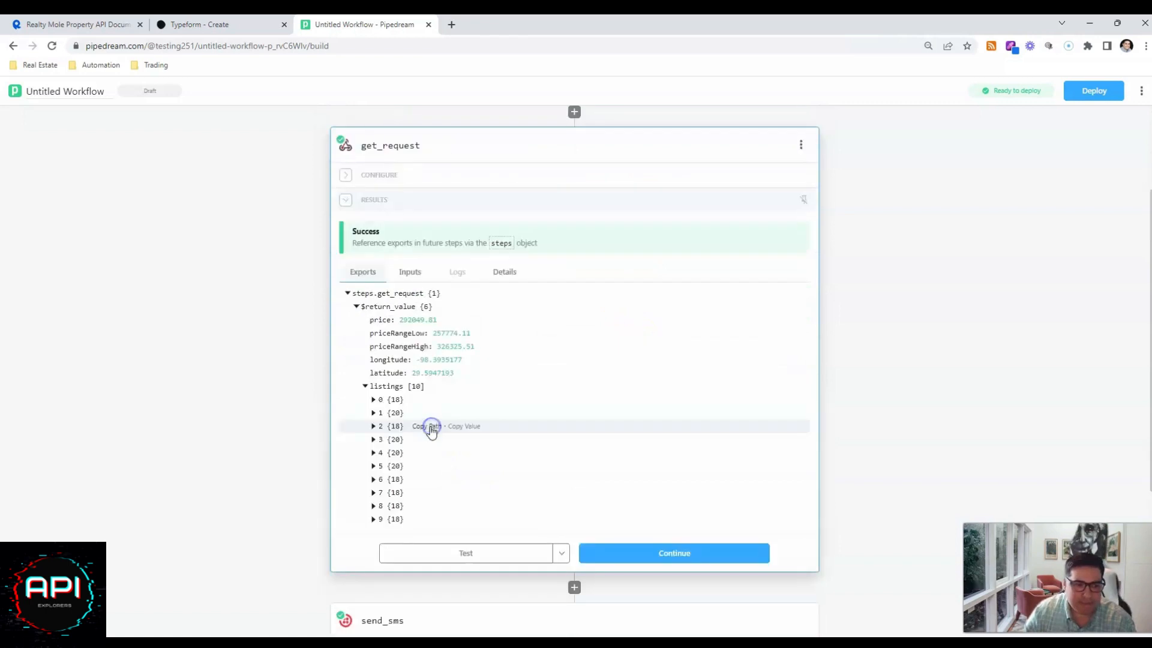
pyautogui.click(344, 178)
pyautogui.click(437, 226)
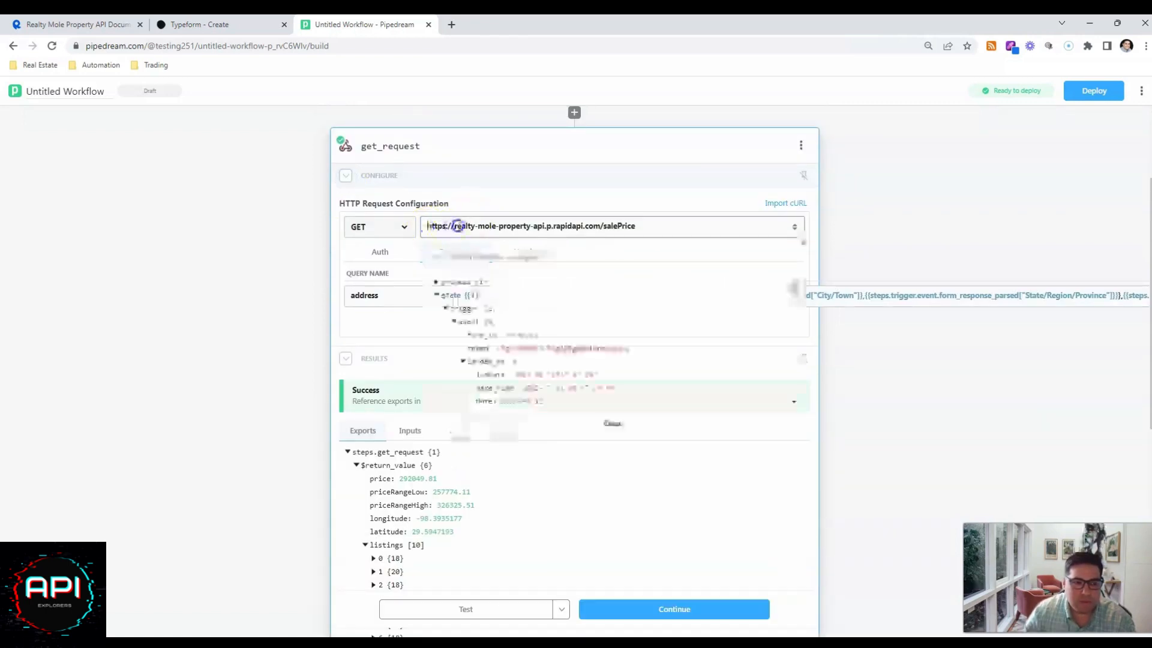
pyautogui.click(585, 223)
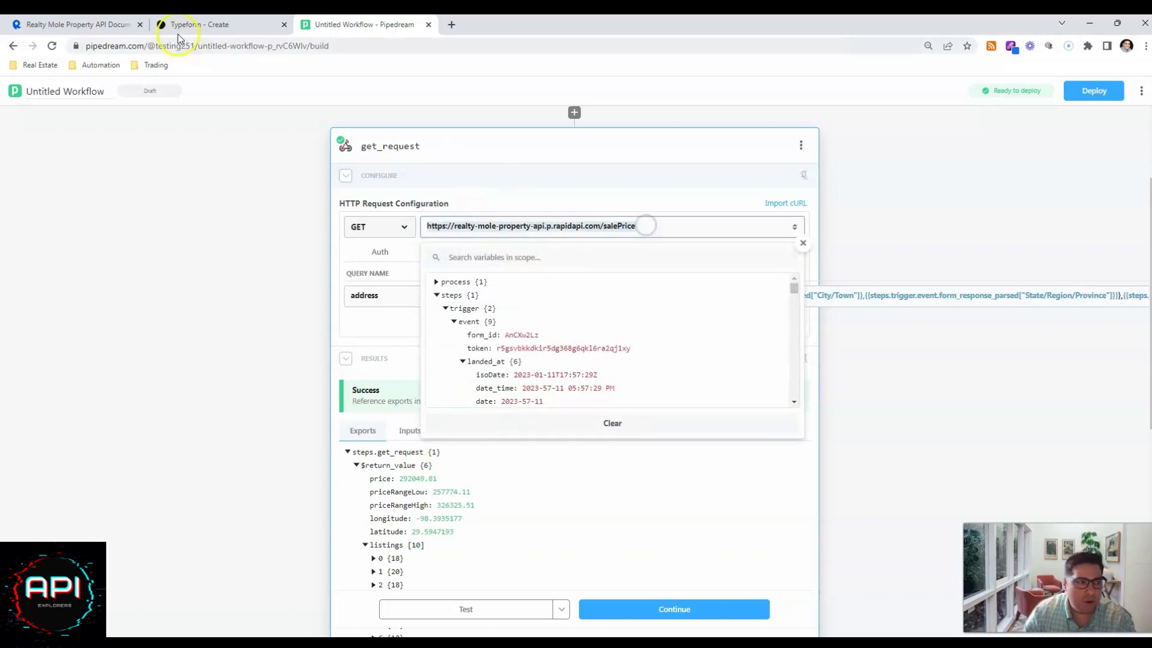
# Switch to RapidAPI and review the Realty Mole Property pricing plans, focusing on the Basic plan's monthly API request allowance.
pyautogui.click(78, 24)
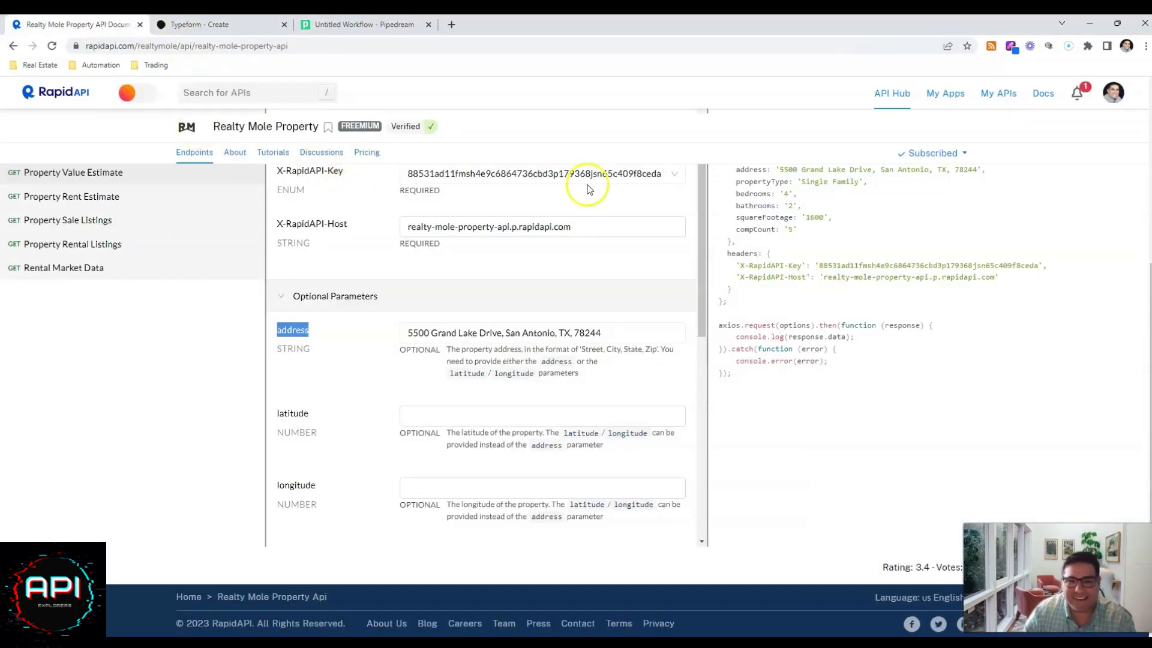
pyautogui.scroll(2, 694, 309)
pyautogui.scroll(2, 694, 308)
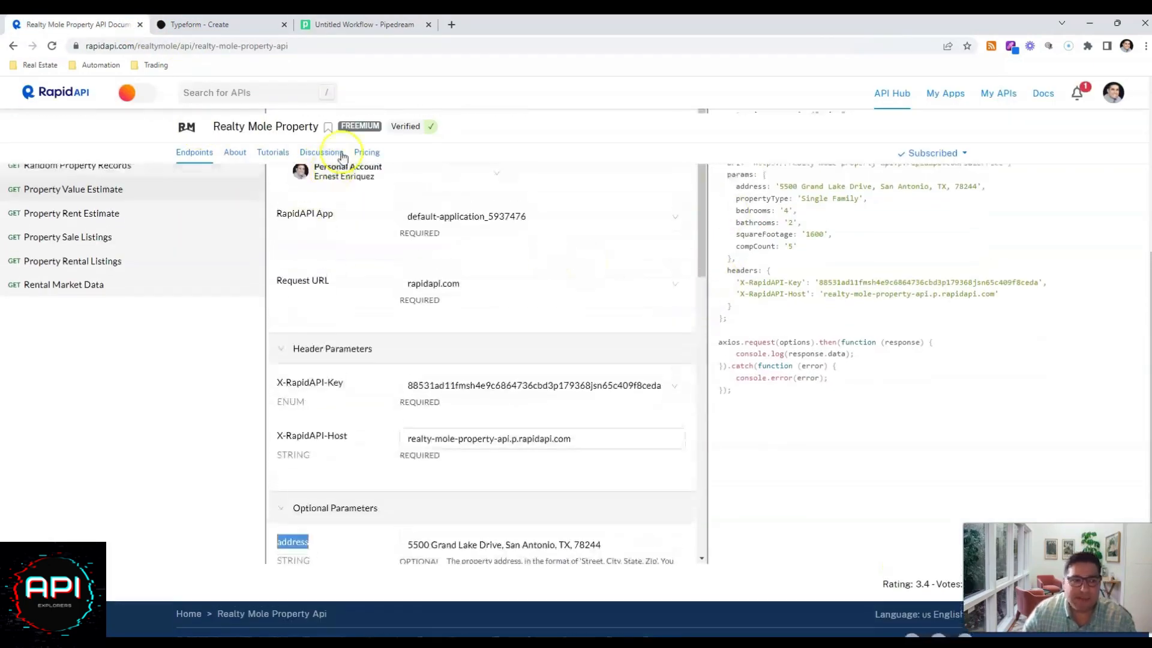
pyautogui.click(367, 153)
pyautogui.scroll(-4, 488, 412)
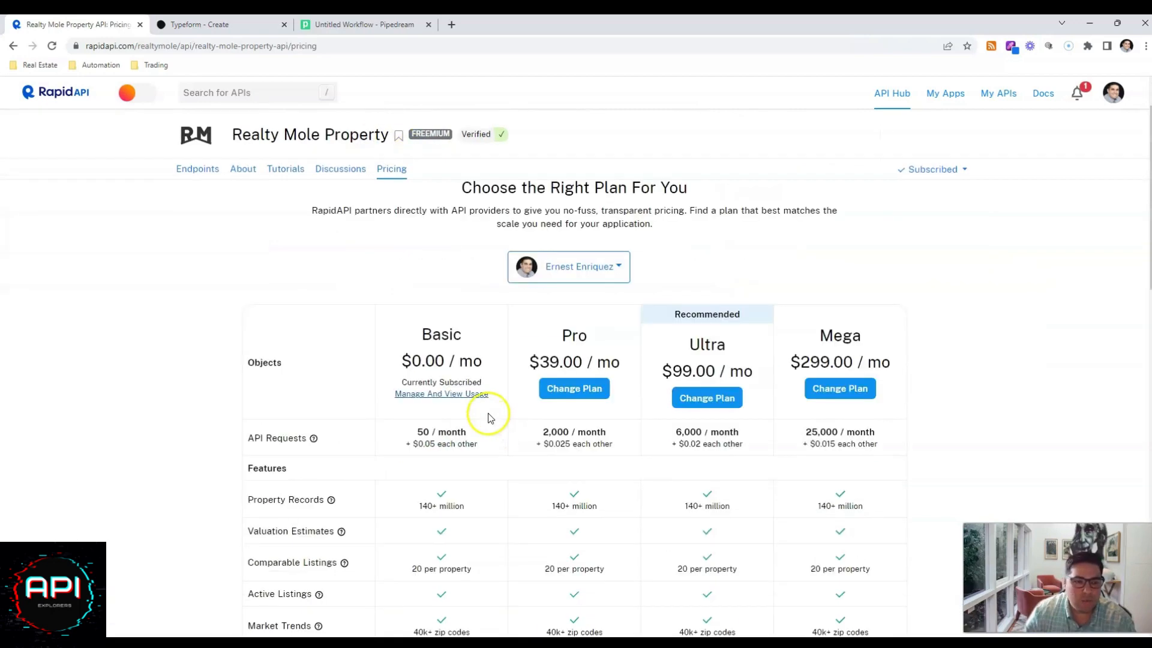
pyautogui.scroll(1, 558, 231)
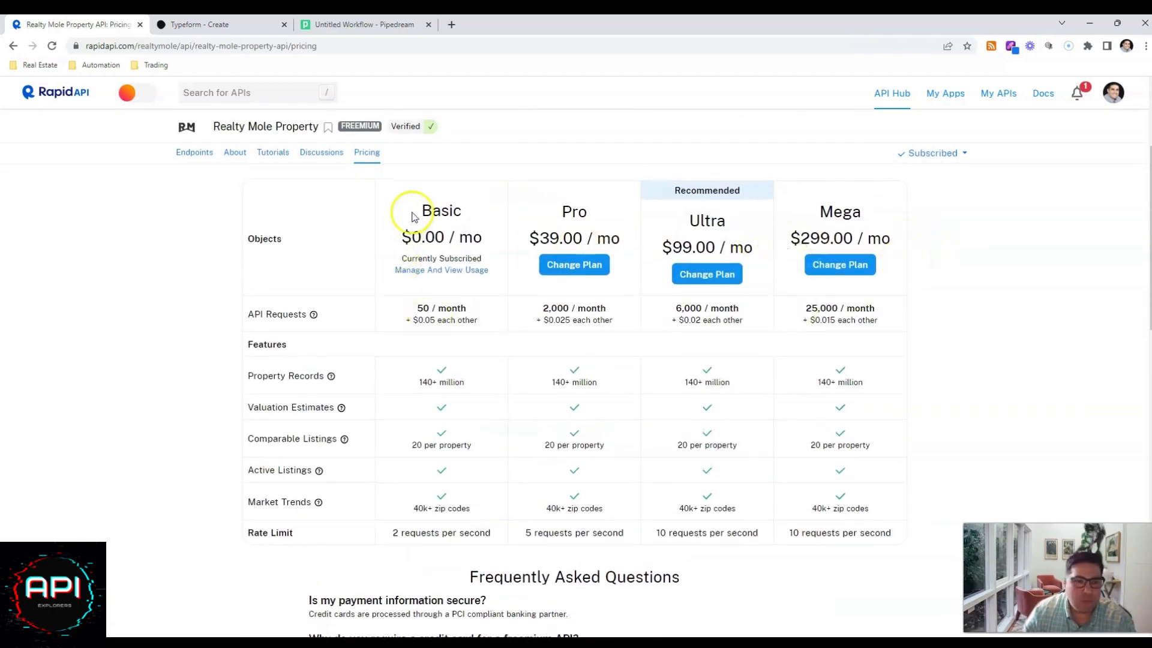
pyautogui.moveTo(411, 214); pyautogui.dragTo(504, 206)
pyautogui.click(422, 308)
pyautogui.moveTo(422, 307)
pyautogui.mouseDown()
pyautogui.moveTo(469, 307)
pyautogui.moveTo(424, 319)
pyautogui.moveTo(435, 318)
pyautogui.moveTo(429, 309)
pyautogui.mouseUp()
pyautogui.click(426, 308)
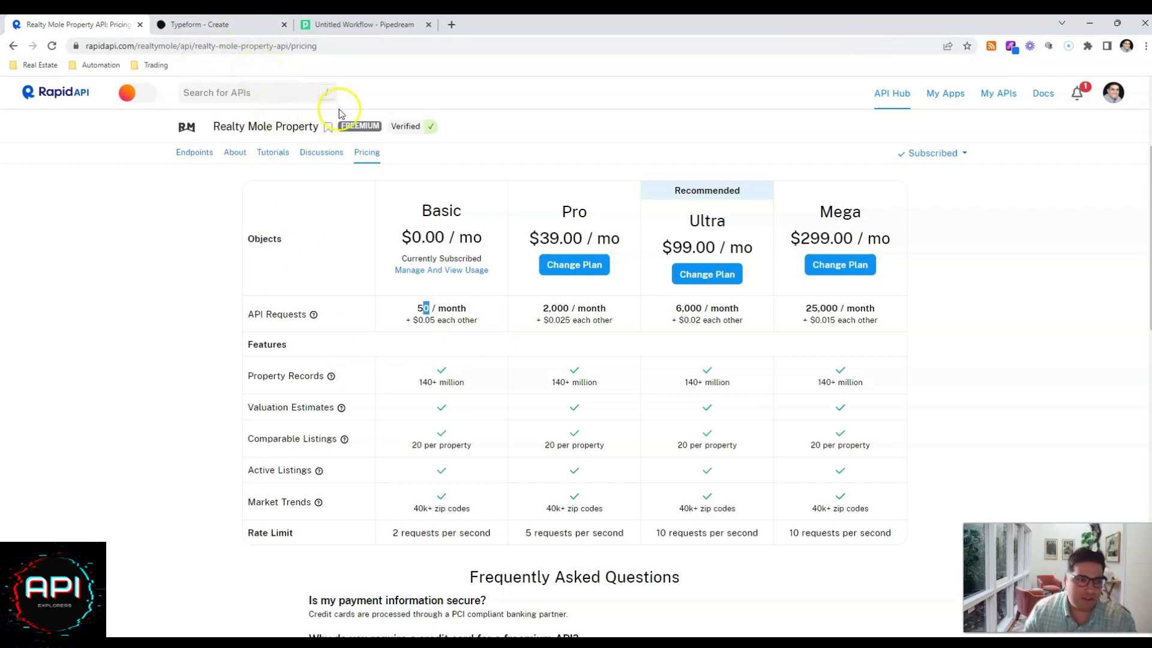
# Glance at the Typeform form, return to the Pipedream workflow, and inspect get_request's headers and address query parameter.
pyautogui.click(245, 25)
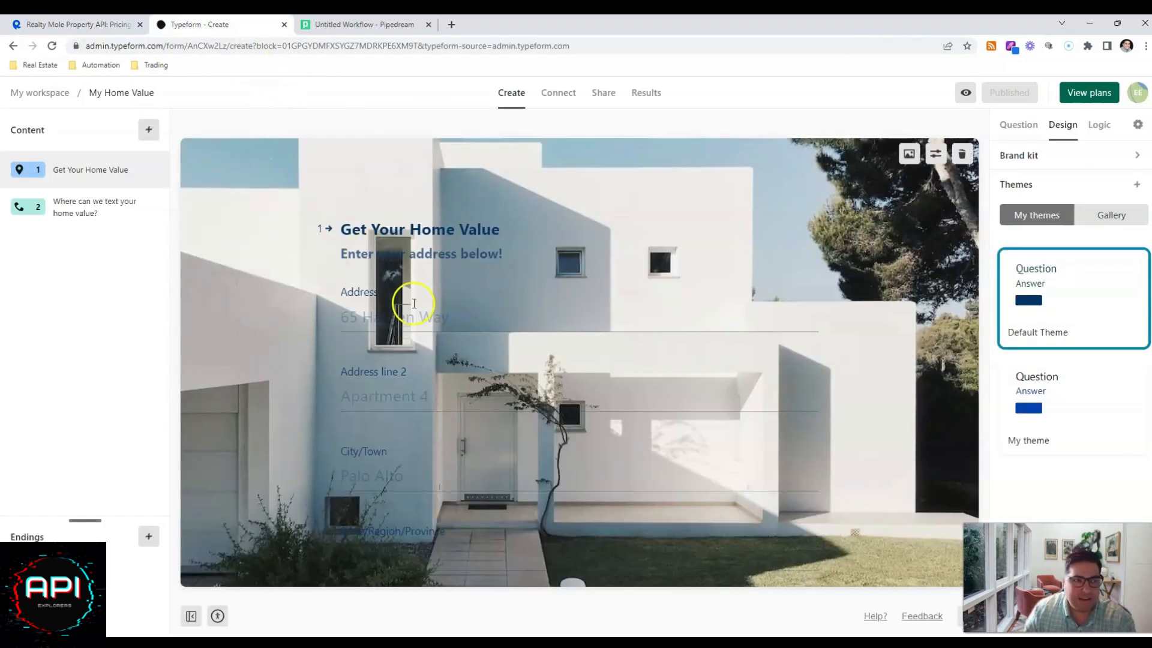
pyautogui.click(344, 25)
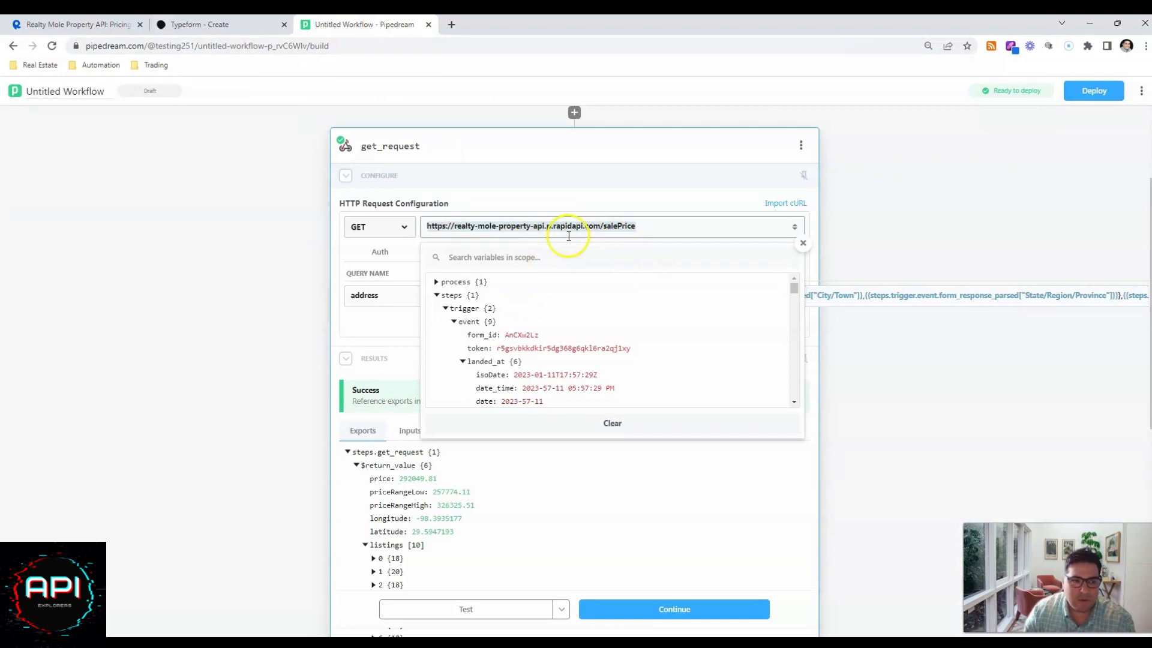
pyautogui.click(921, 224)
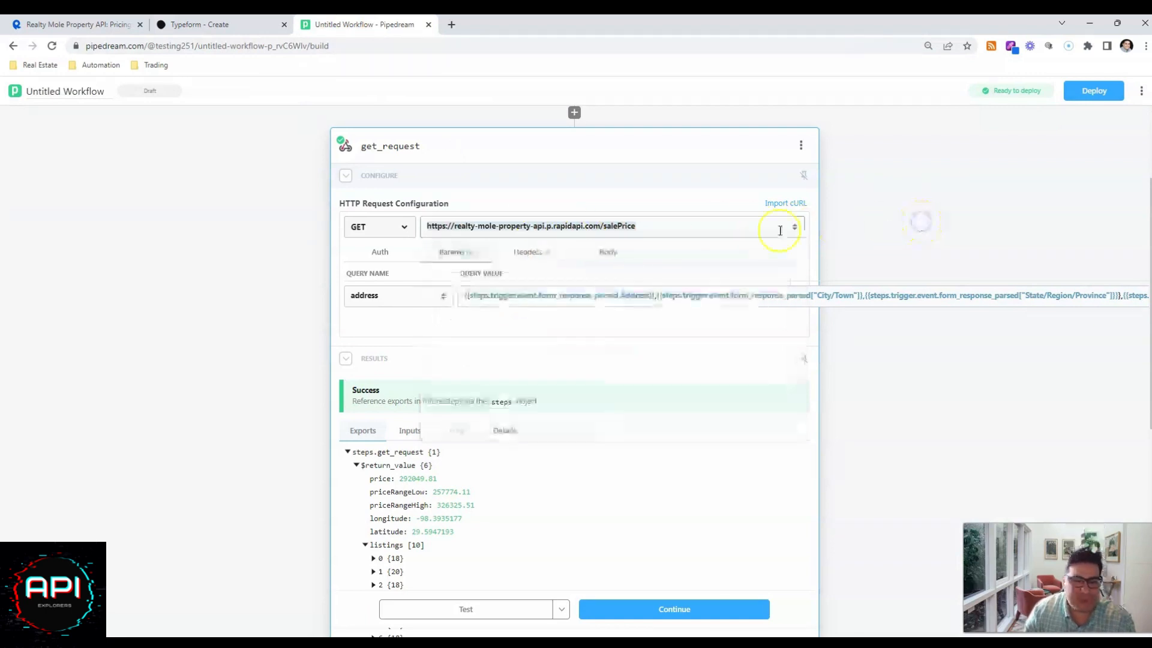
pyautogui.click(515, 256)
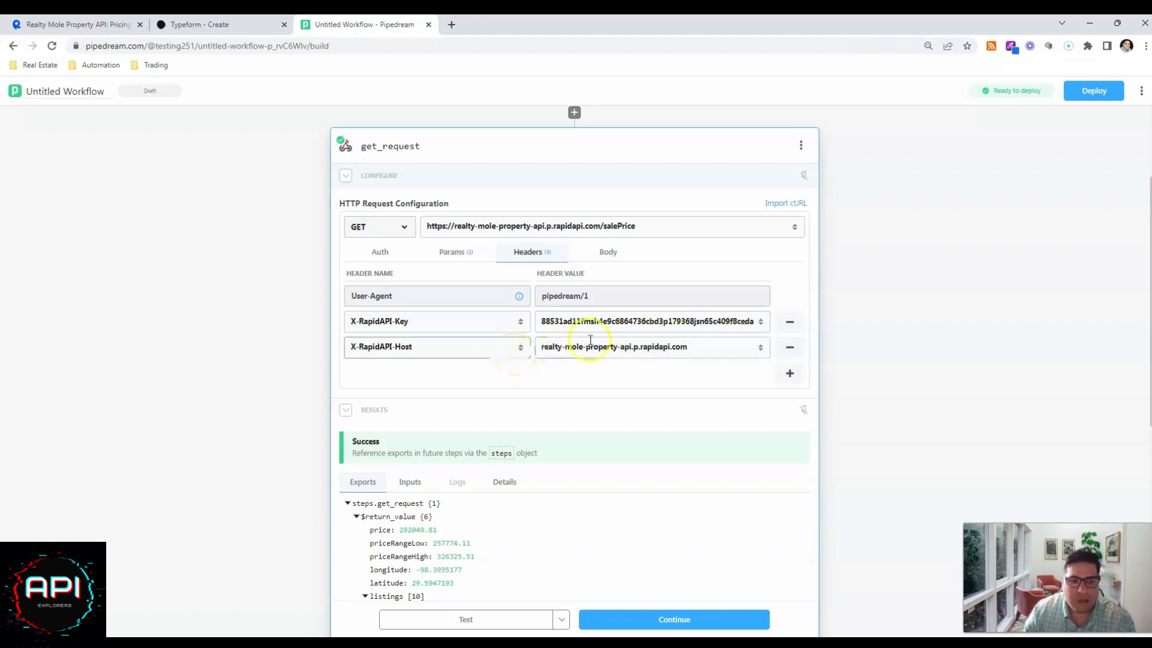
pyautogui.click(454, 251)
pyautogui.click(351, 295)
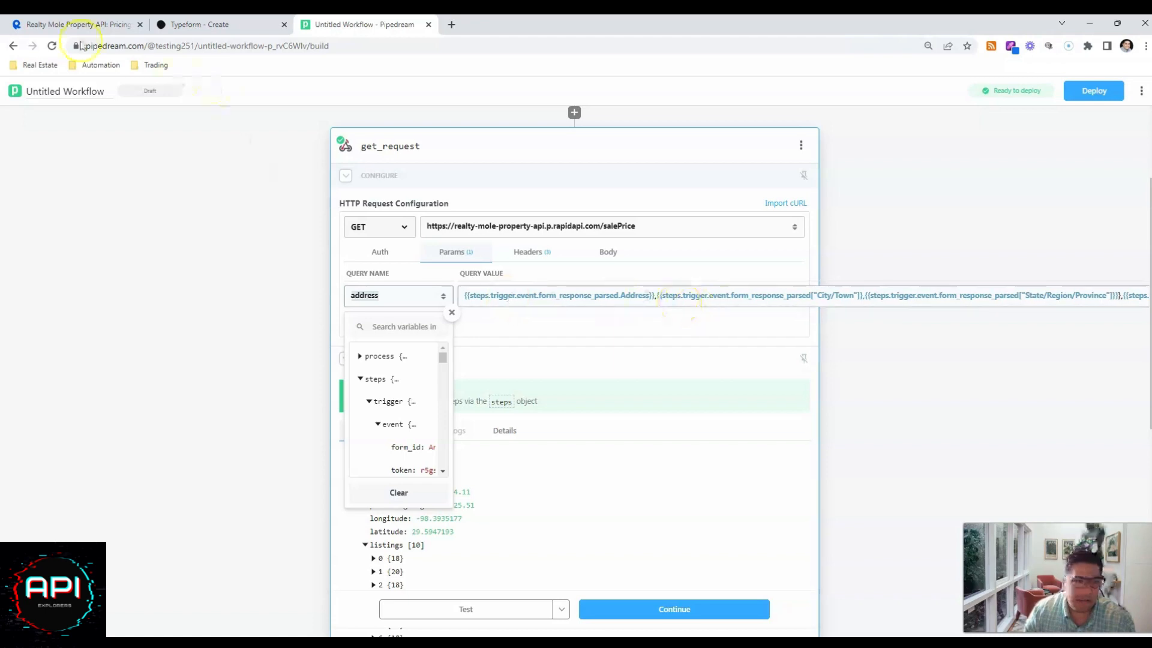
# Switch to RapidAPI, open the Realty Mole Property endpoints, and read the format description of the optional address parameter.
pyautogui.click(54, 24)
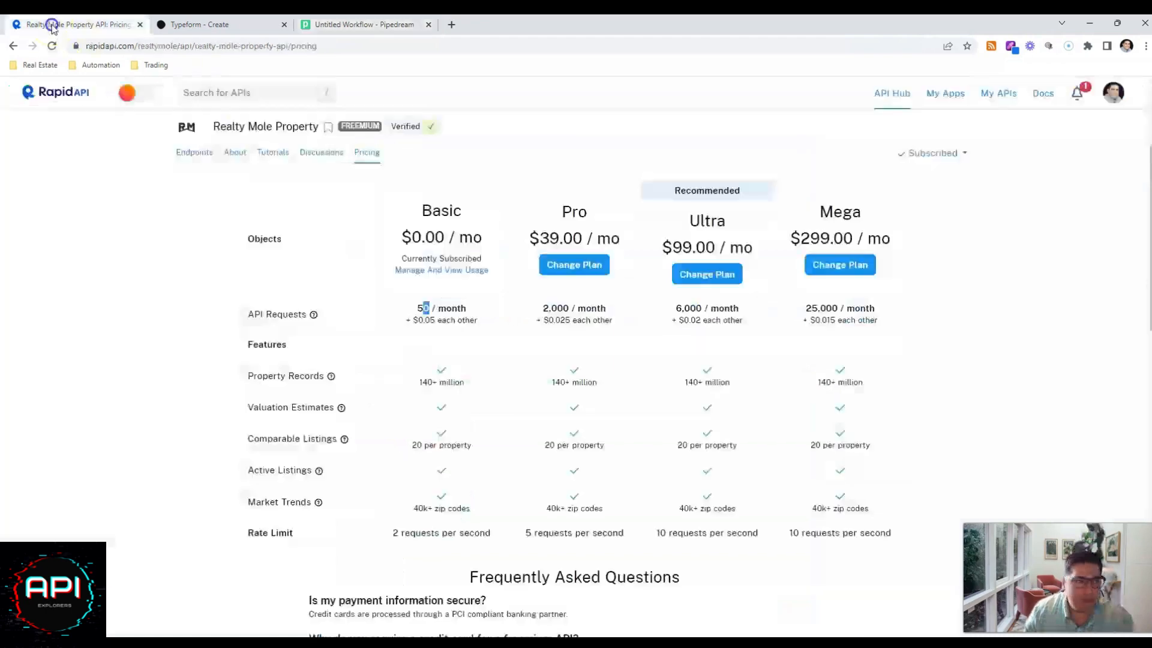
pyautogui.click(204, 157)
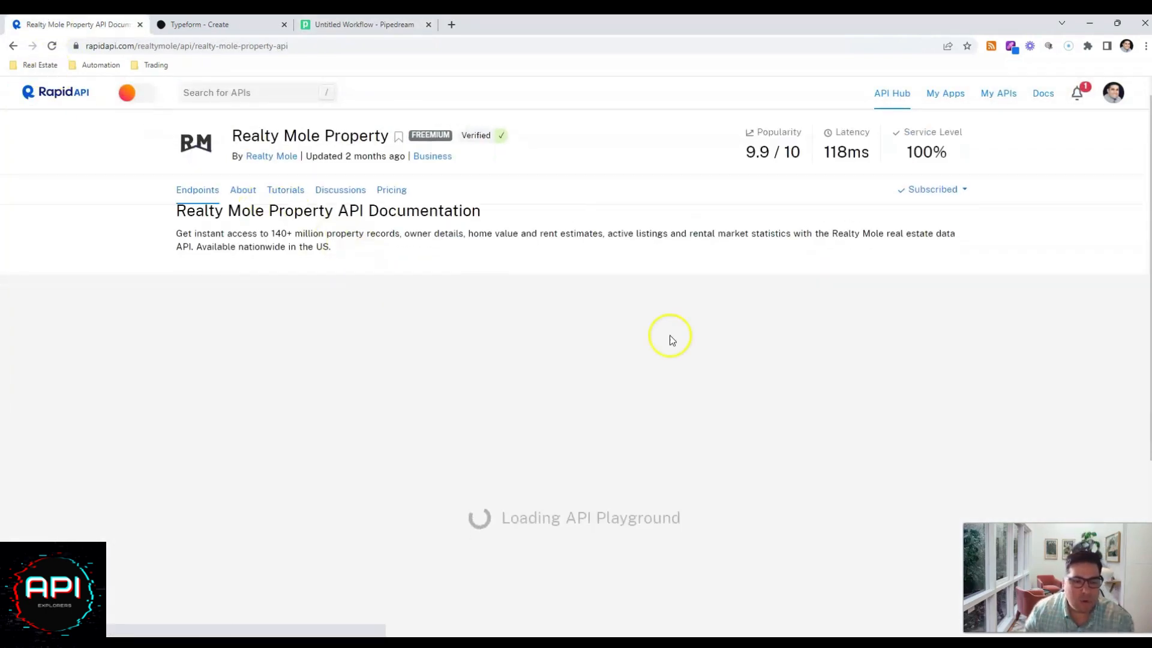
pyautogui.scroll(-4, 669, 335)
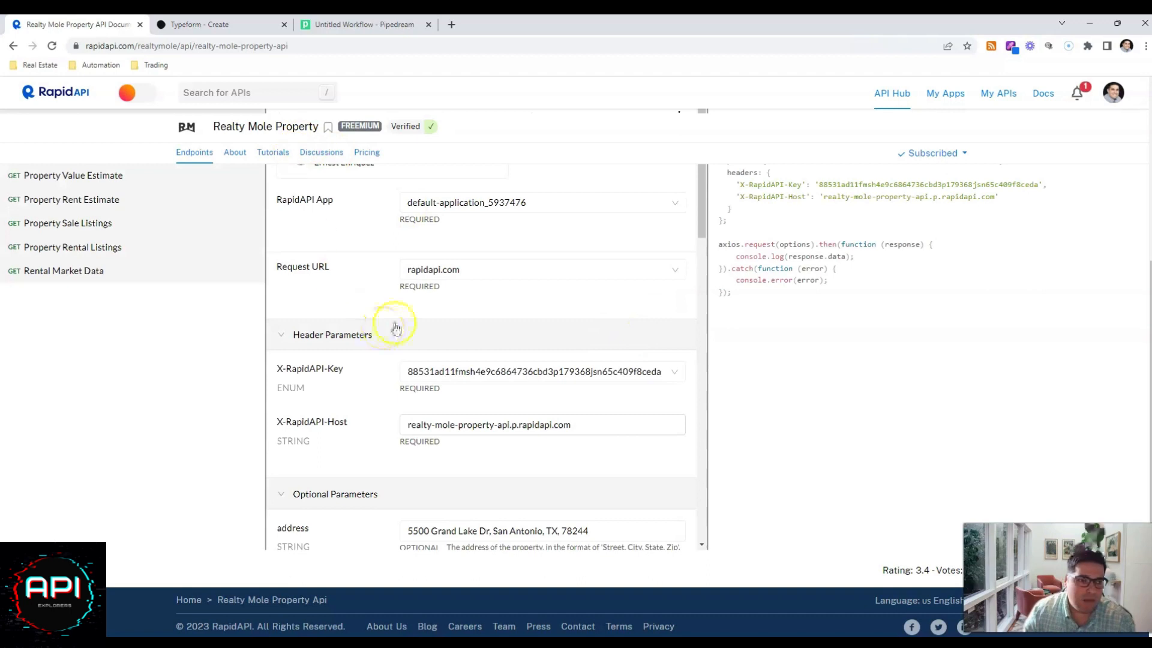
pyautogui.scroll(-3, 396, 324)
pyautogui.moveTo(448, 328); pyautogui.dragTo(603, 329)
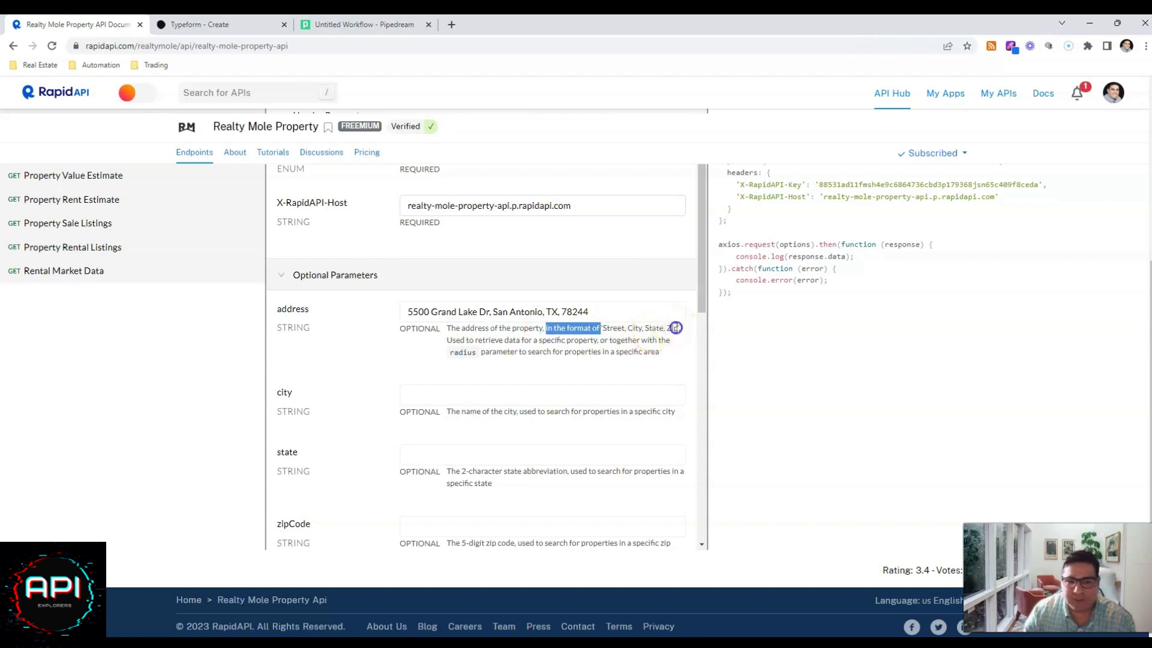
pyautogui.moveTo(675, 328); pyautogui.dragTo(601, 323)
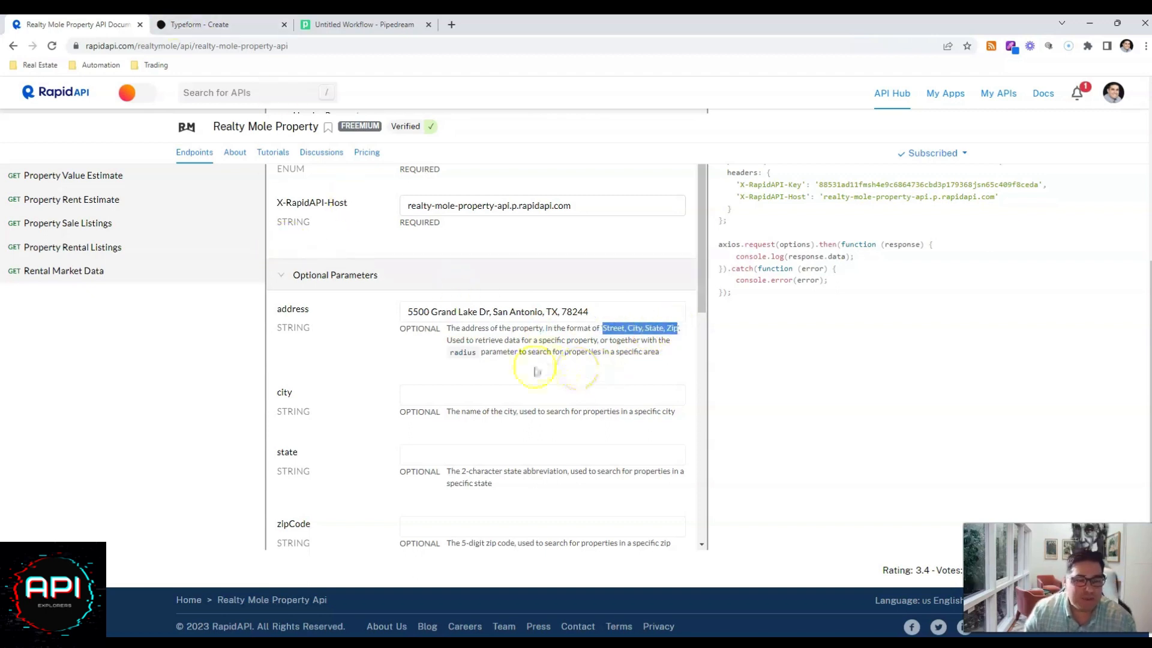
pyautogui.scroll(5, 594, 420)
# Return to the Pipedream workflow, look over get_request's exported results, and expand the send_sms step's configuration.
pyautogui.click(358, 26)
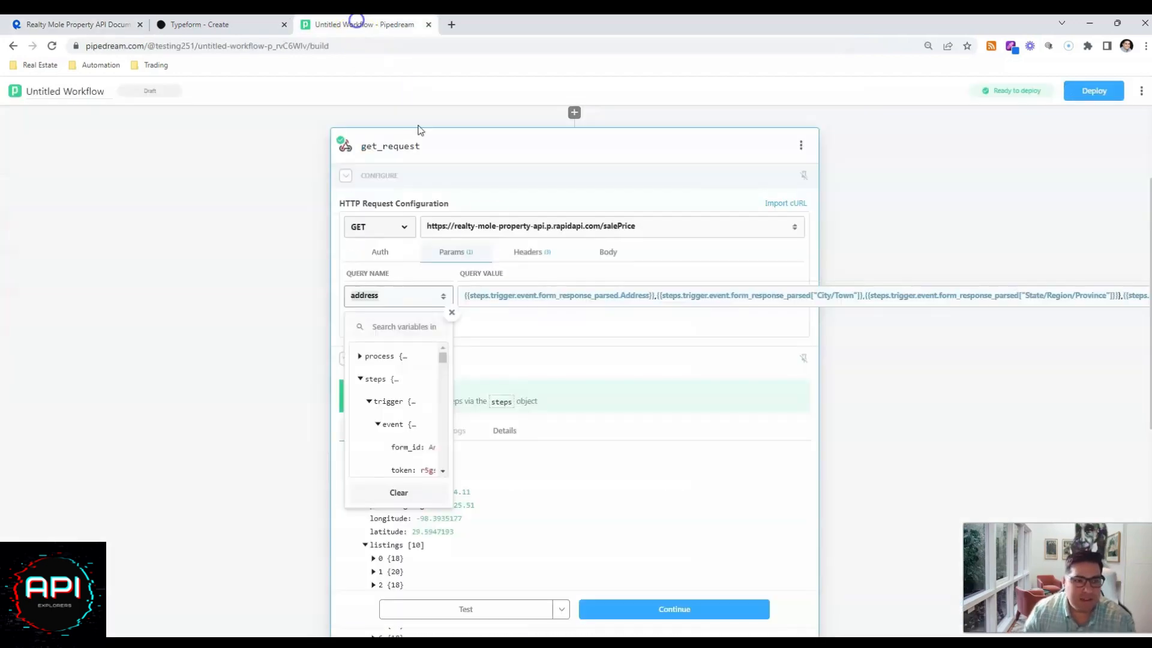
pyautogui.click(208, 311)
pyautogui.scroll(-4, 210, 315)
pyautogui.scroll(-1, 210, 316)
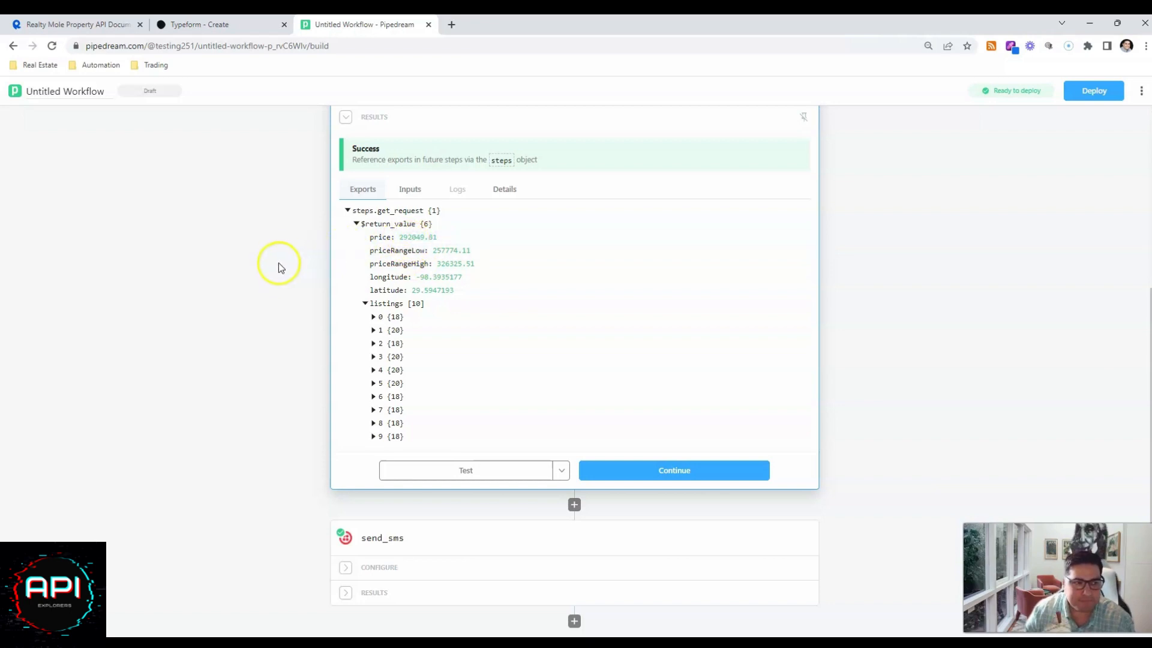
pyautogui.scroll(-4, 289, 304)
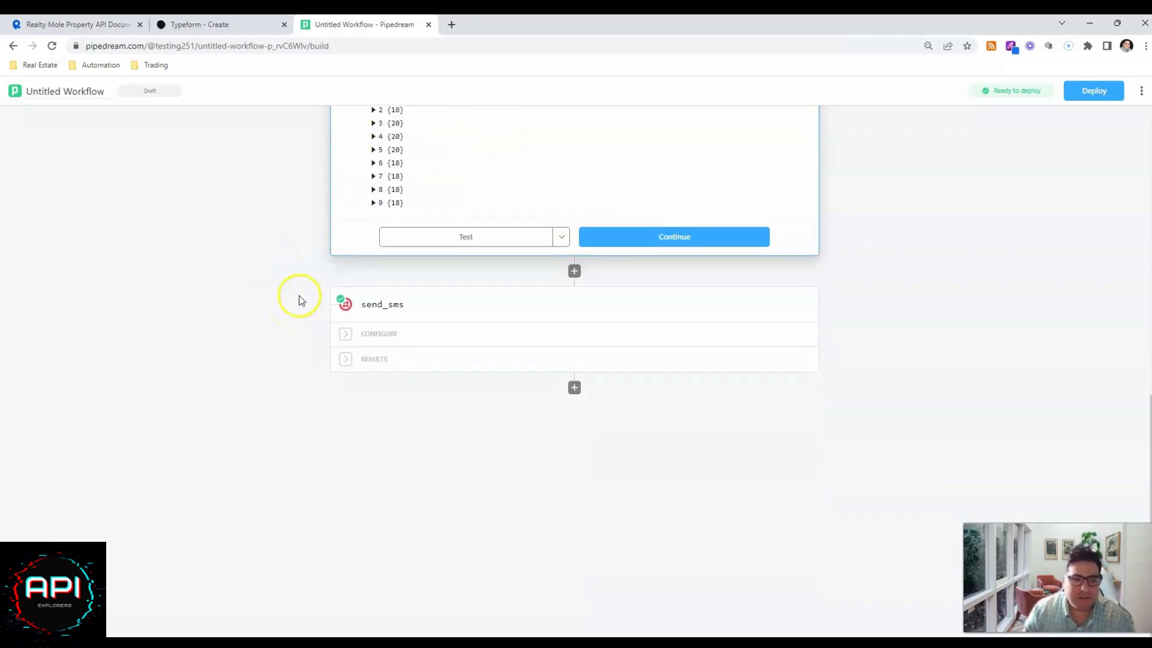
pyautogui.click(345, 343)
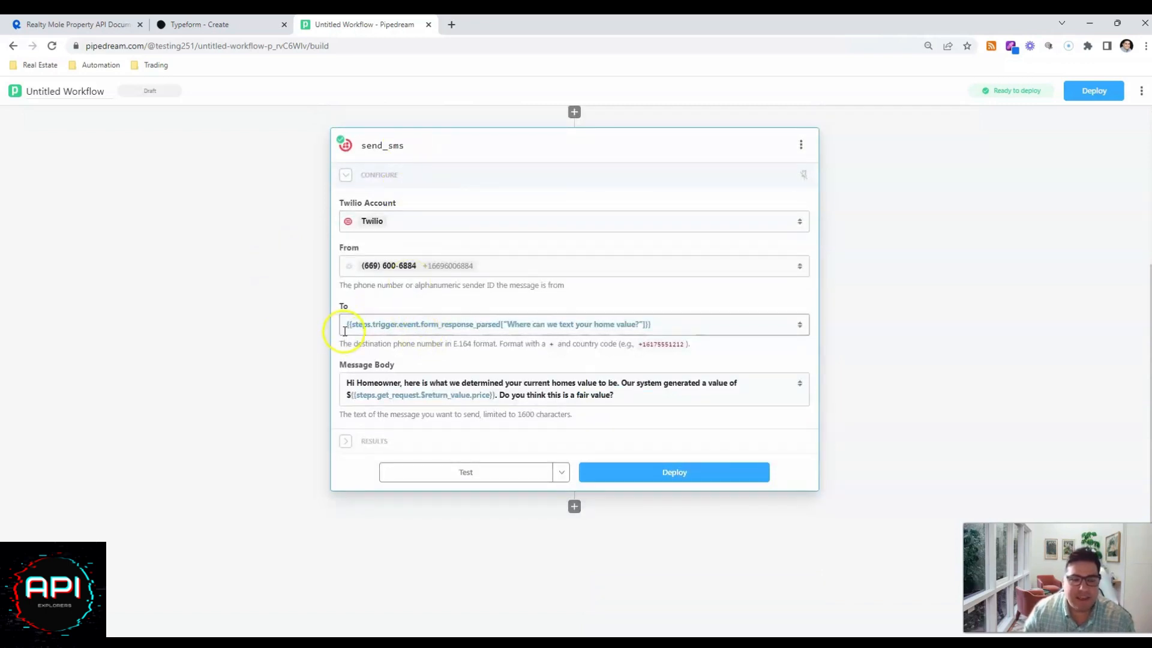
# Inspect the send_sms message body and its available variables, close the variable picker, and return to the workflow overview.
pyautogui.click(346, 385)
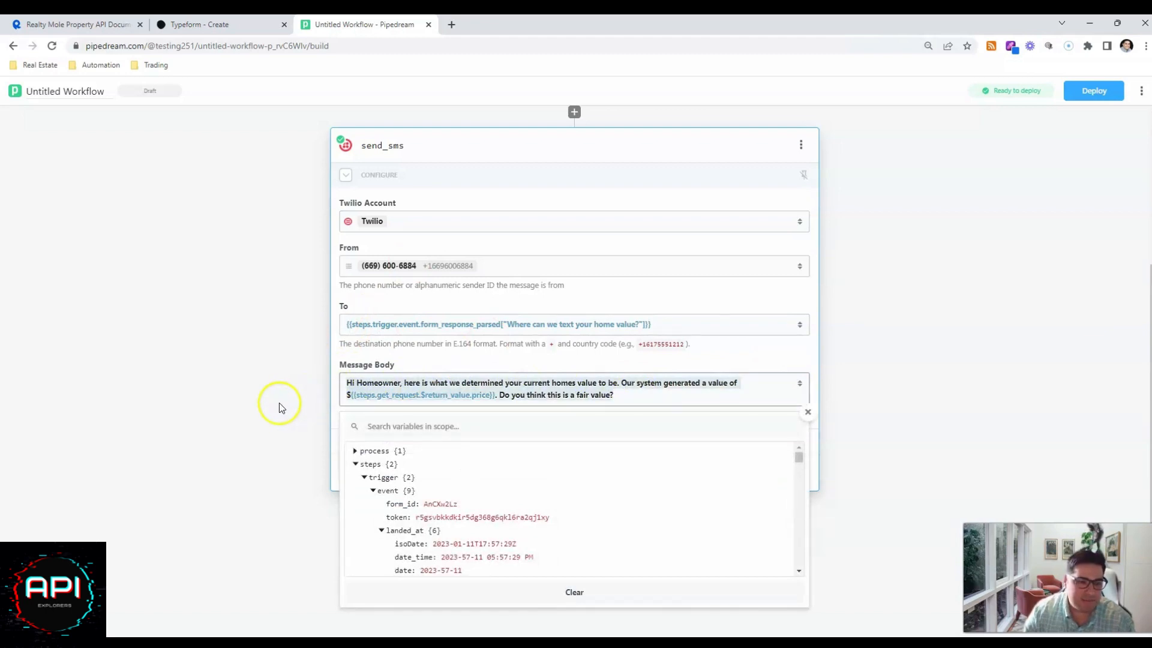
pyautogui.click(938, 285)
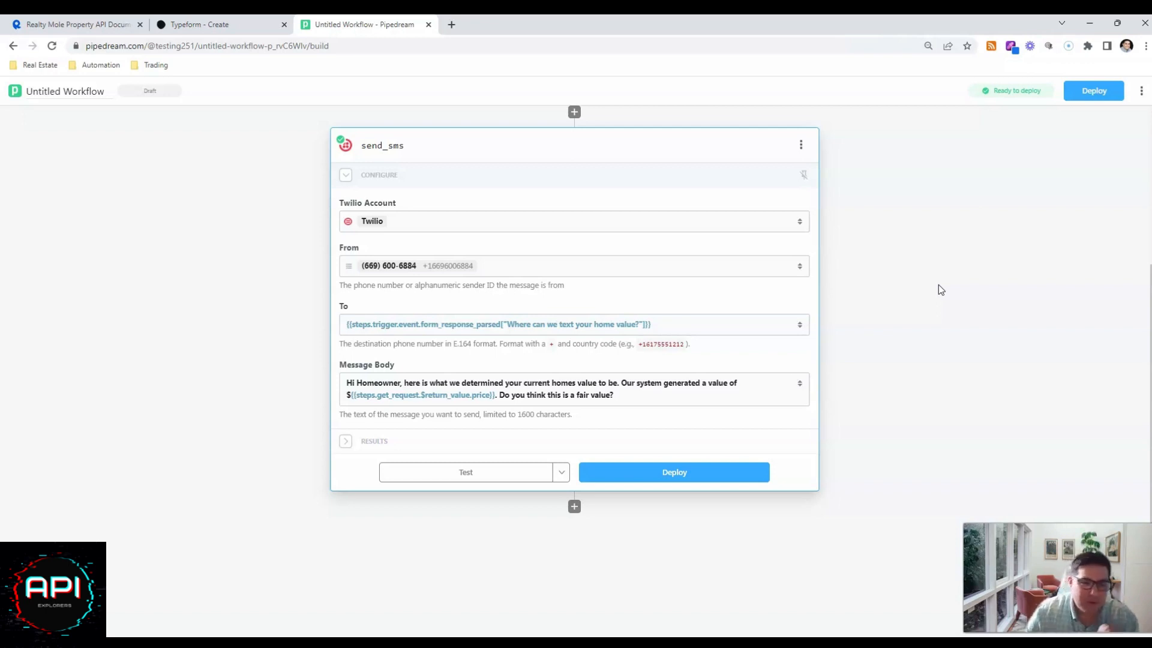
pyautogui.scroll(5, 939, 289)
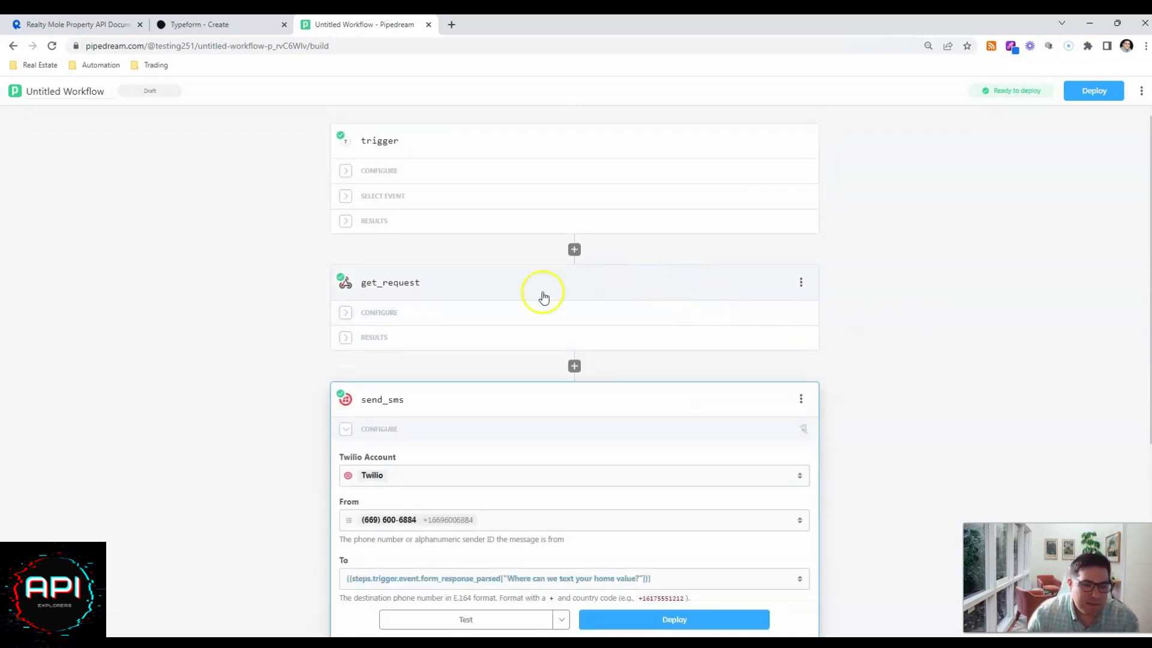
# Switch to RapidAPI, show the response data of the Property Records endpoint, and expand its taxAssessment entry.
pyautogui.click(118, 25)
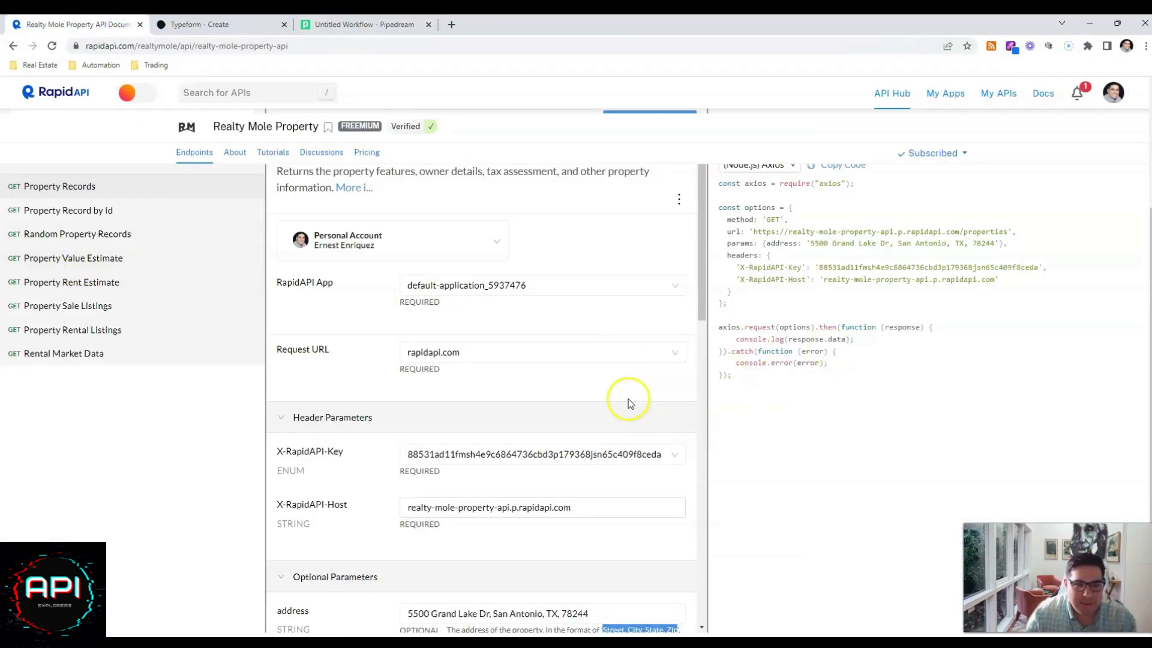
pyautogui.scroll(3, 627, 401)
pyautogui.click(879, 307)
pyautogui.scroll(-5, 846, 376)
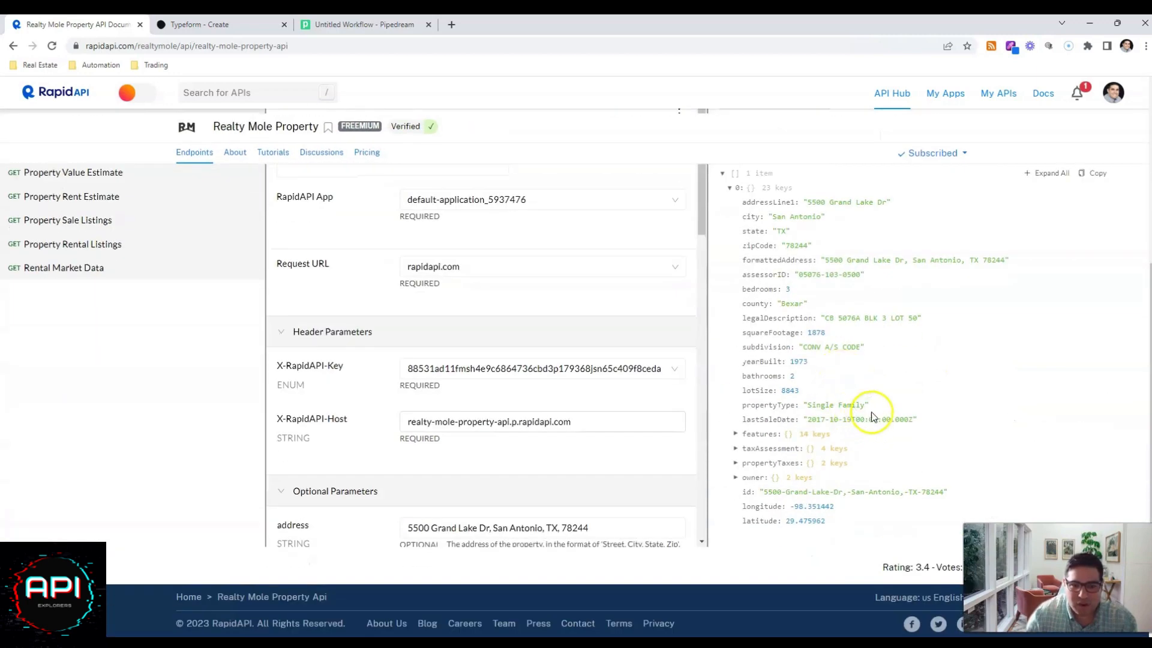
pyautogui.click(734, 449)
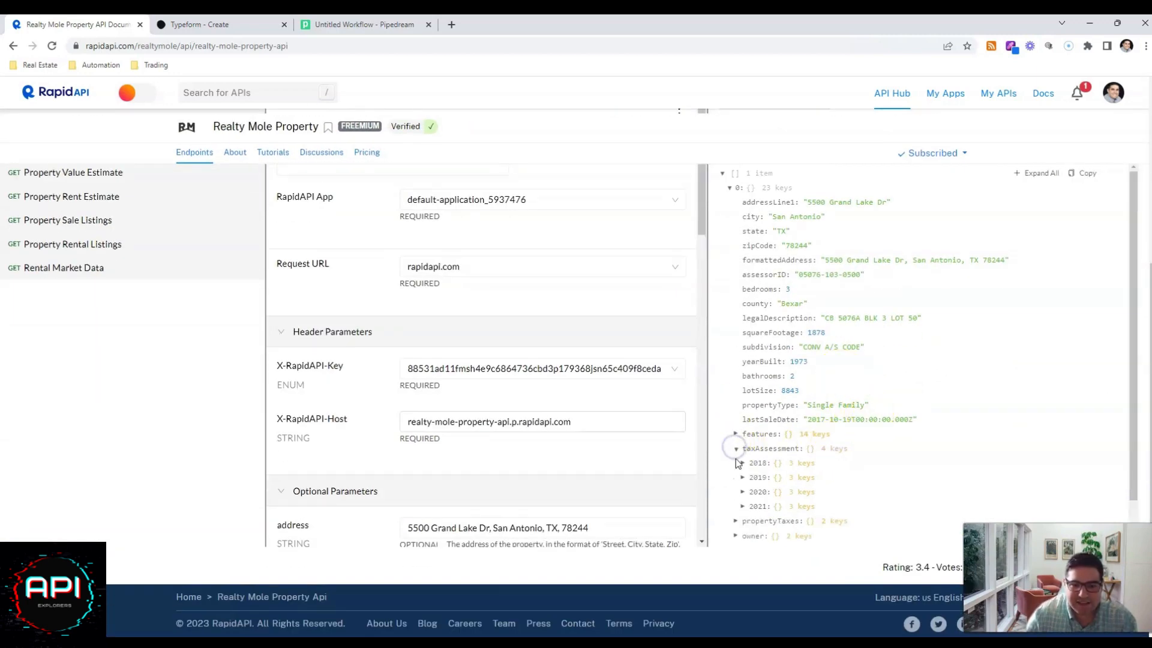
# Expand the owner entry and its names list in the Property Records response to view the property owner's name.
pyautogui.scroll(-1, 736, 480)
pyautogui.click(736, 492)
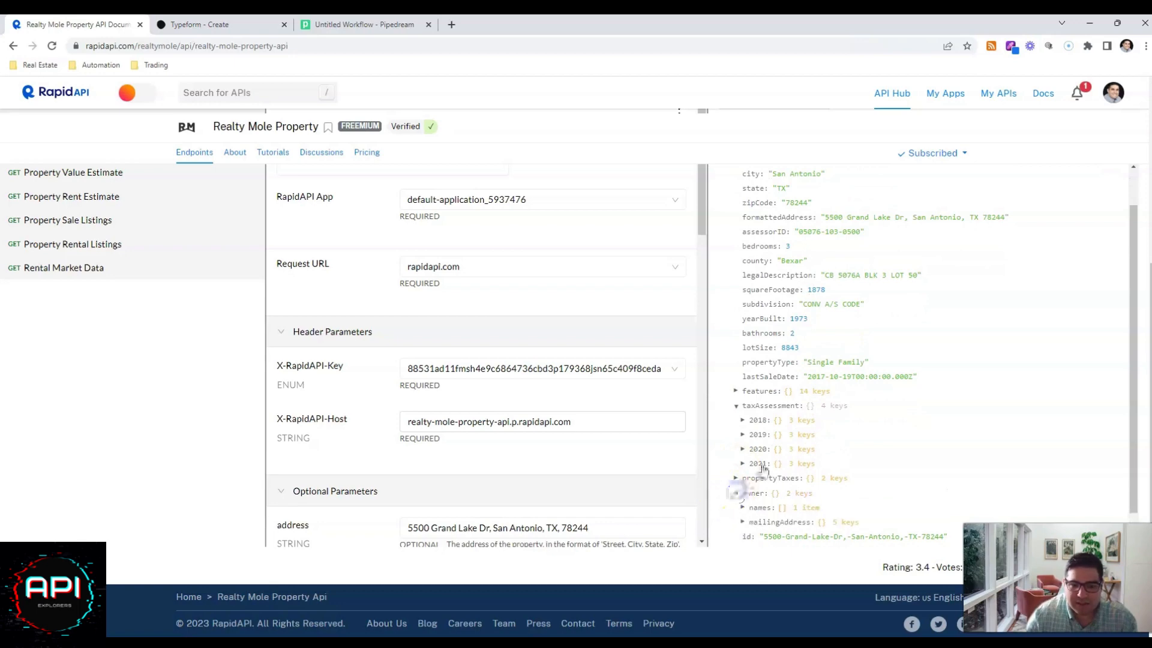
pyautogui.scroll(-1, 744, 480)
pyautogui.click(747, 478)
pyautogui.scroll(-1, 746, 471)
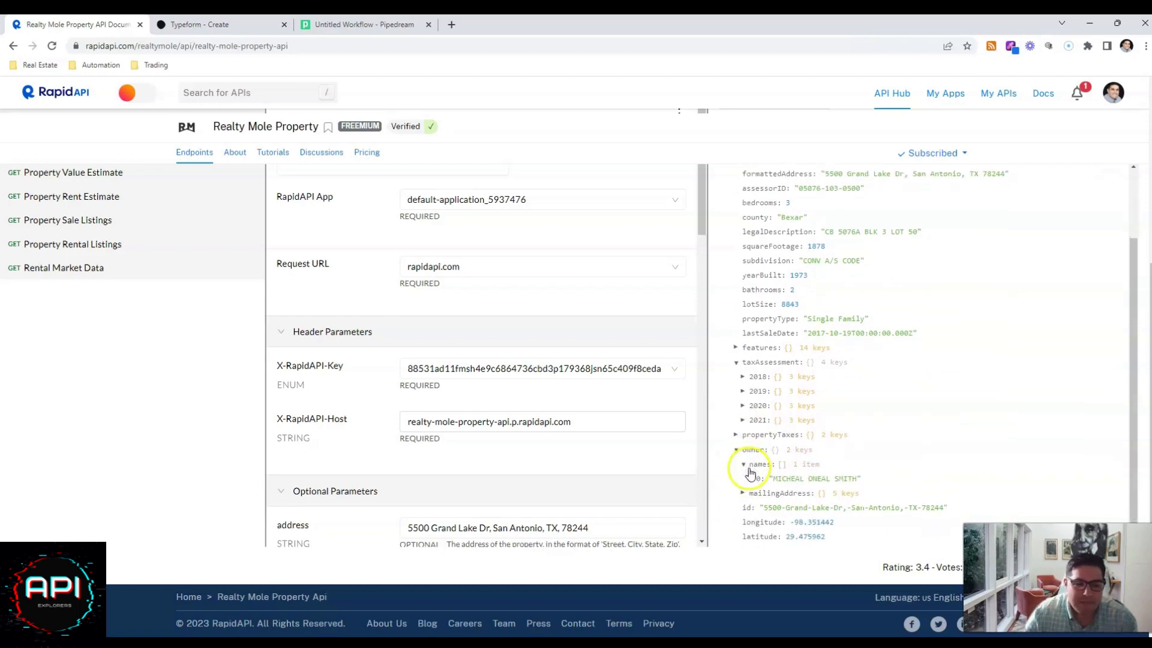
# Check the gap between get_request and send_sms in the Pipedream workflow, then return to RapidAPI and highlight the owner's name in the response.
pyautogui.click(346, 22)
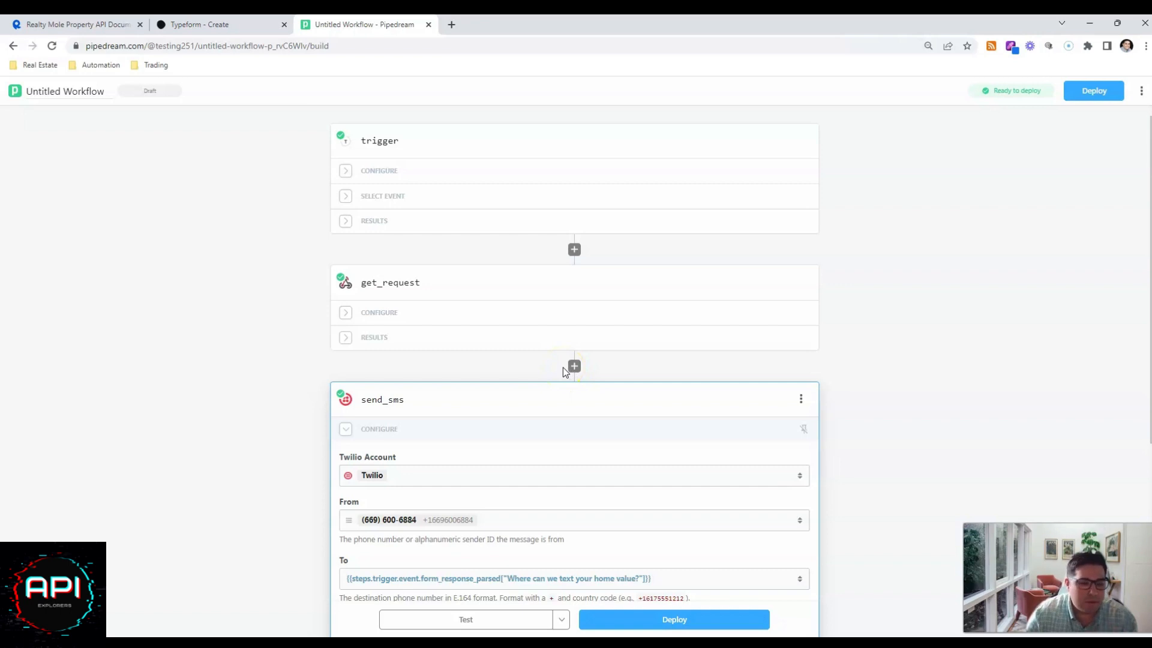
pyautogui.click(67, 24)
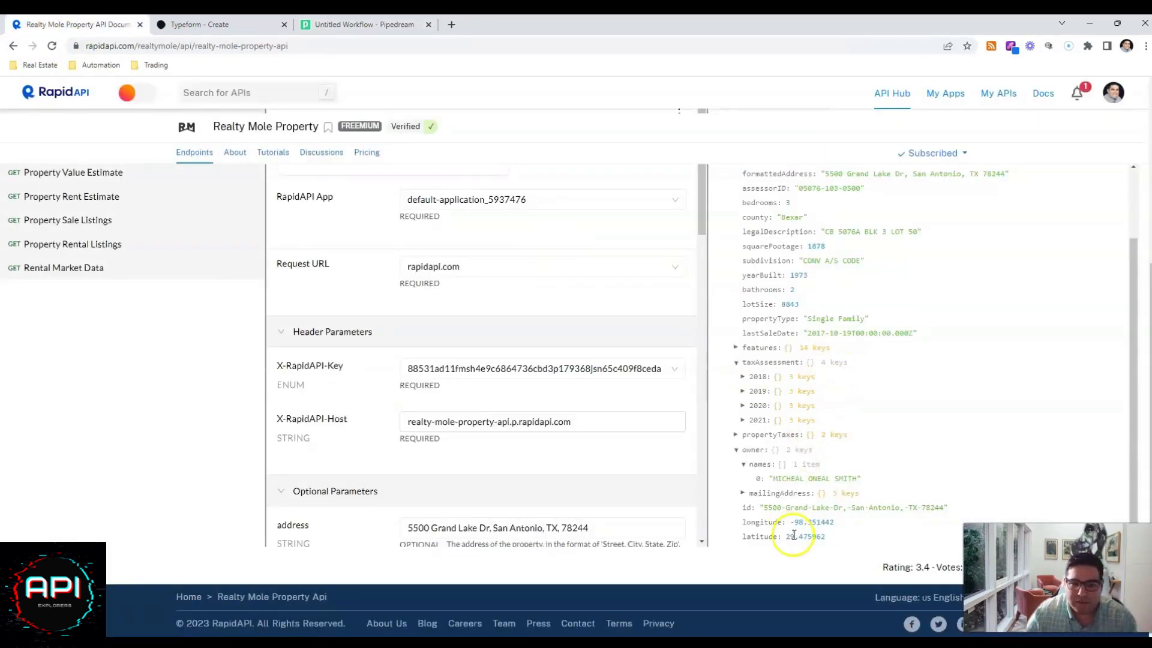
pyautogui.moveTo(772, 478); pyautogui.dragTo(850, 483)
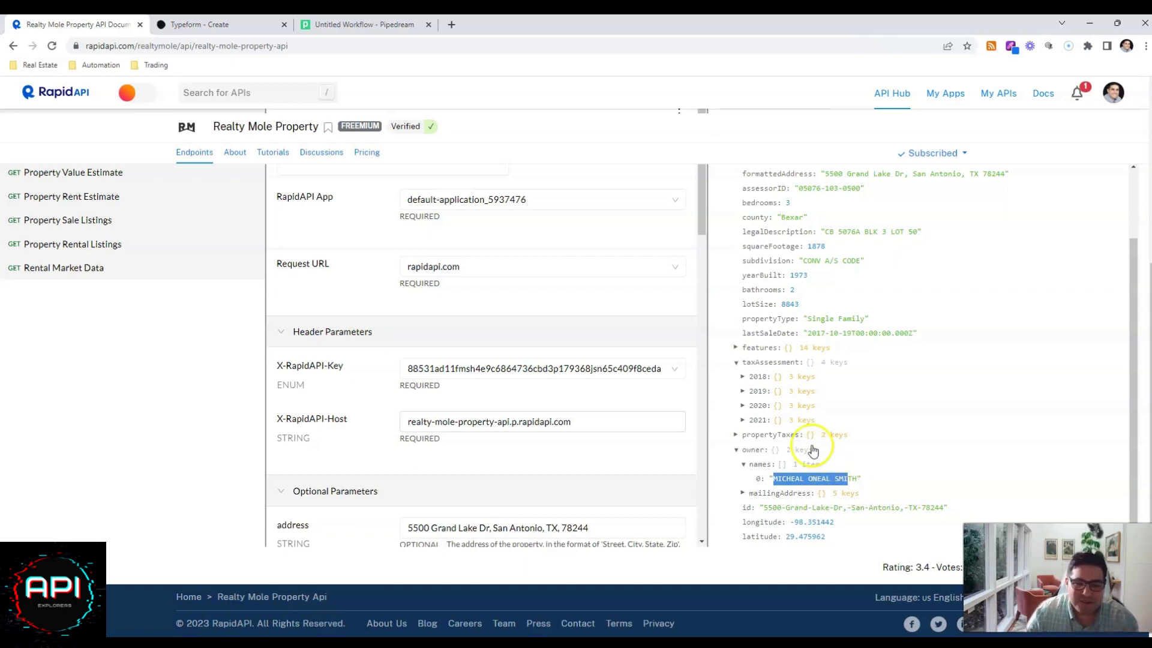
pyautogui.moveTo(864, 479); pyautogui.dragTo(778, 470)
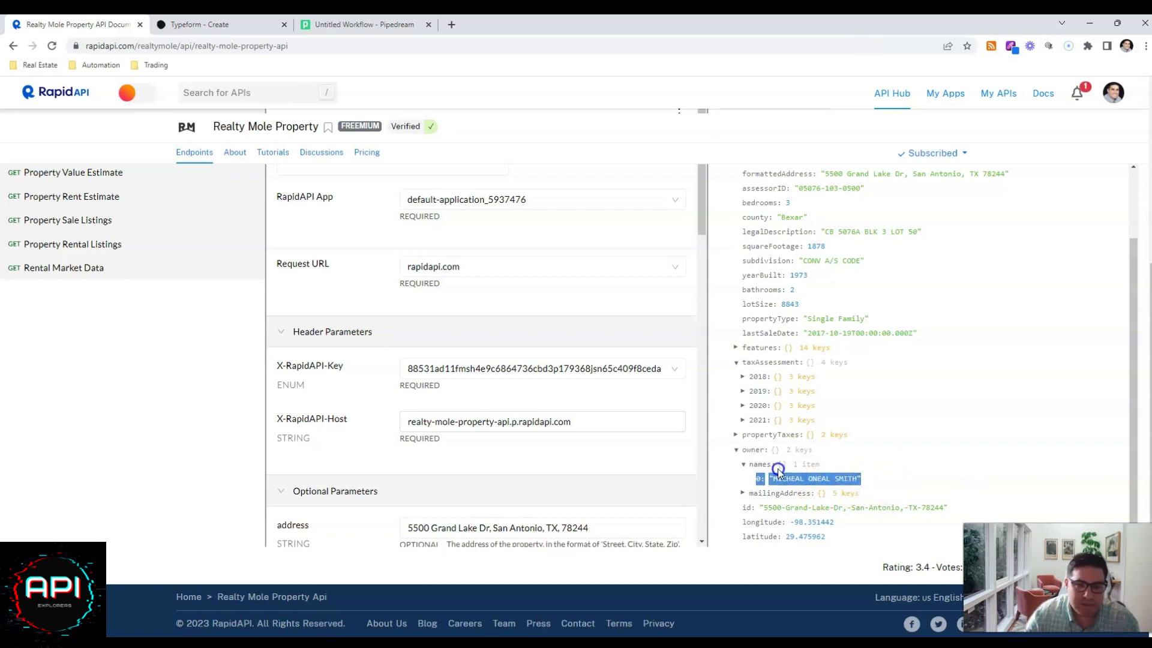
pyautogui.scroll(2, 800, 437)
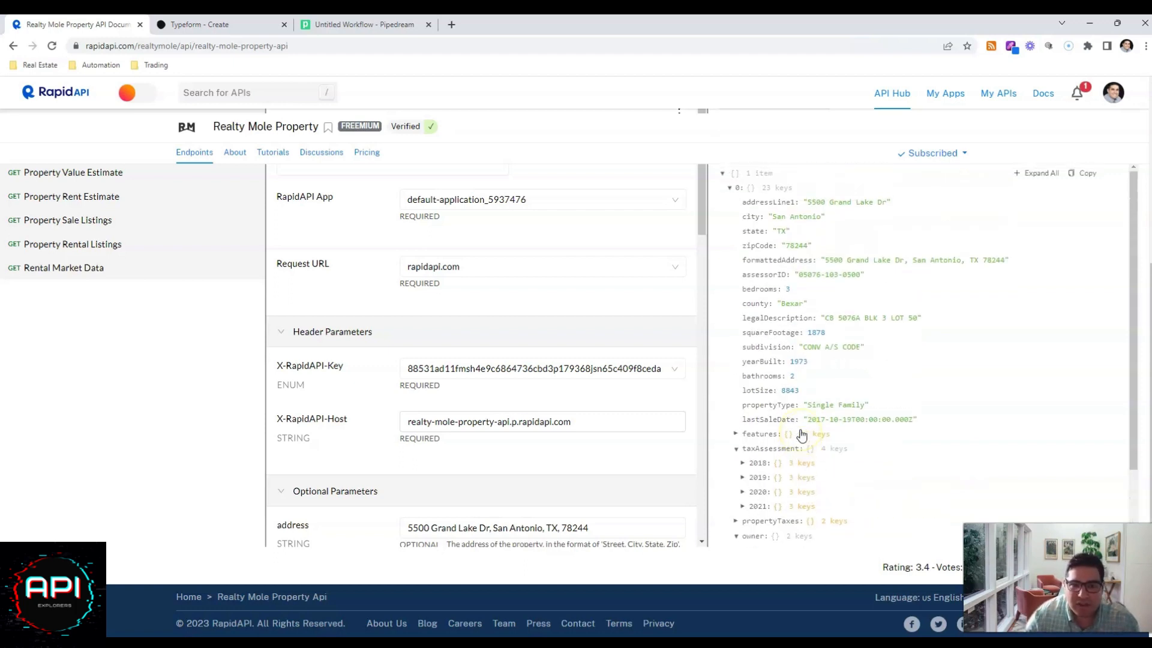